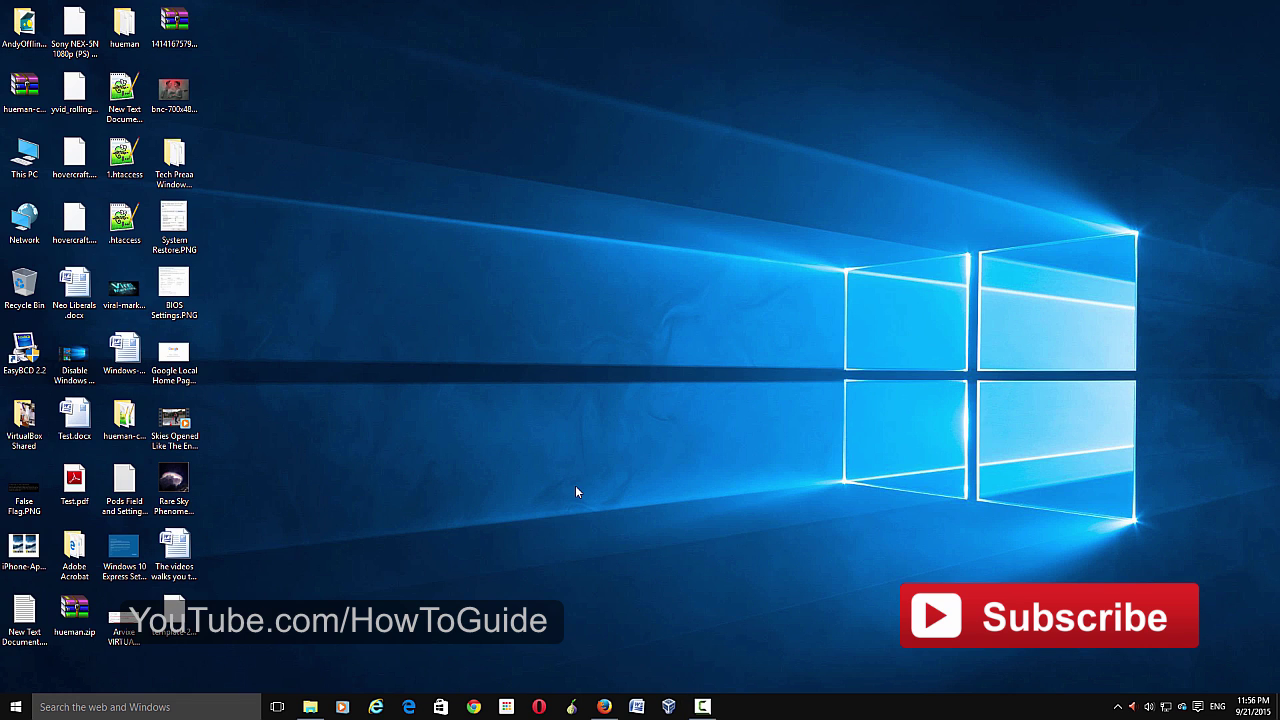
# - Sign in to the existing IFTTT account with its email and password
pyautogui.click(605, 706)
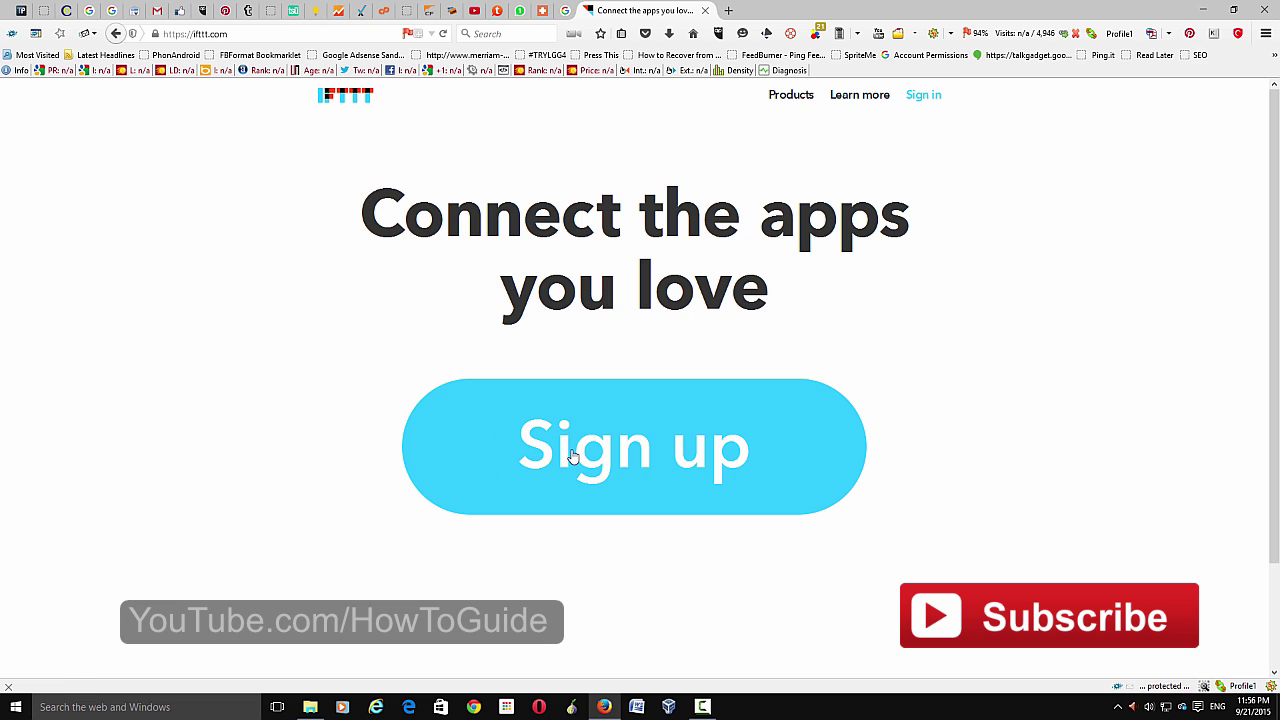
pyautogui.click(616, 457)
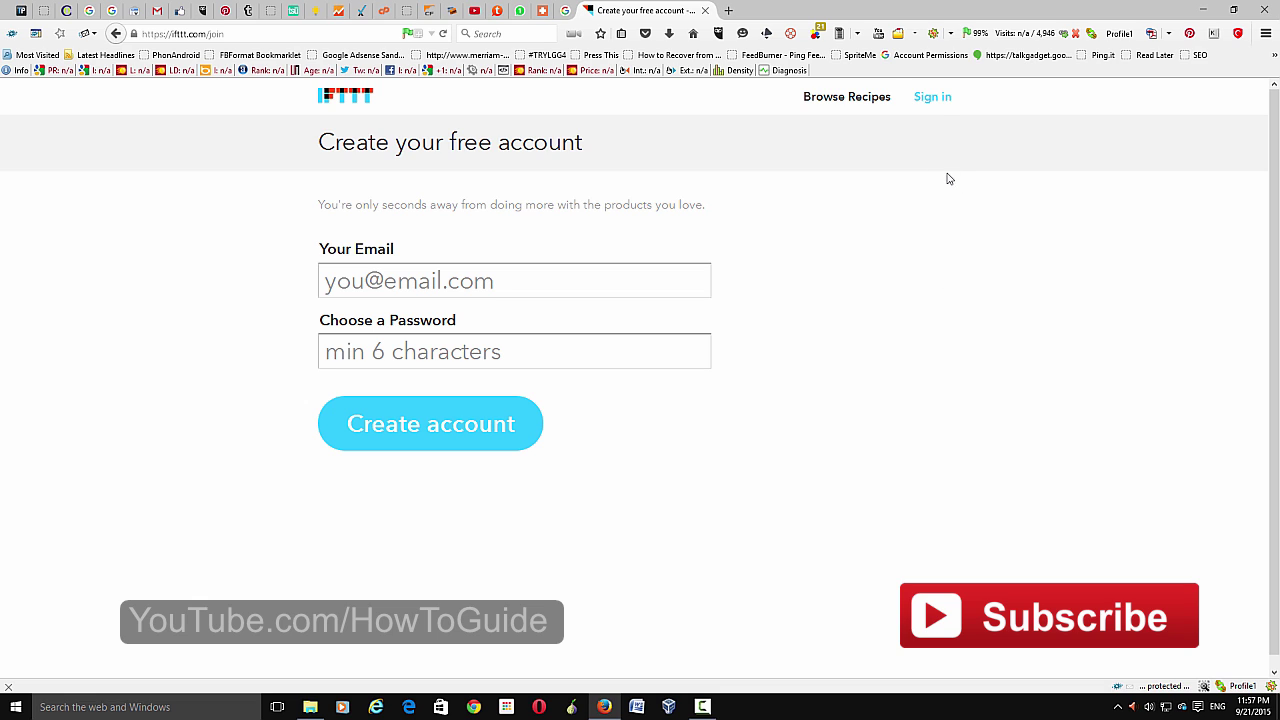
pyautogui.click(933, 100)
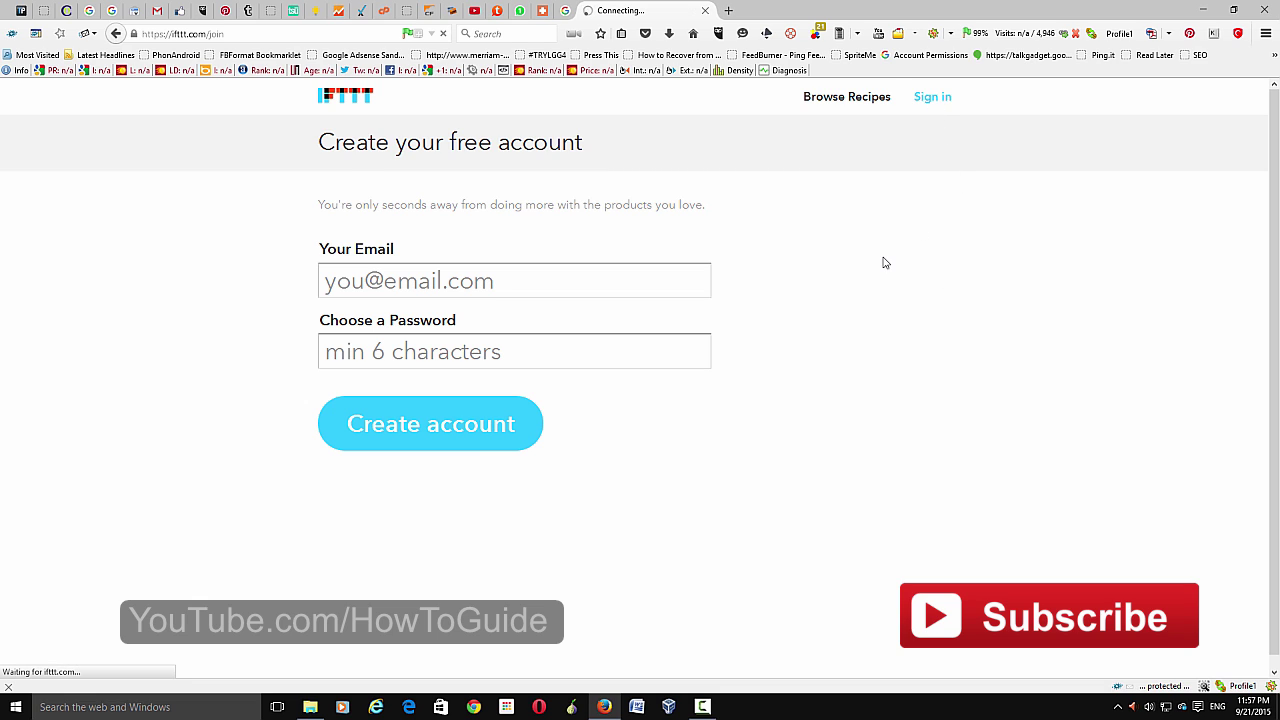
pyautogui.click(633, 264)
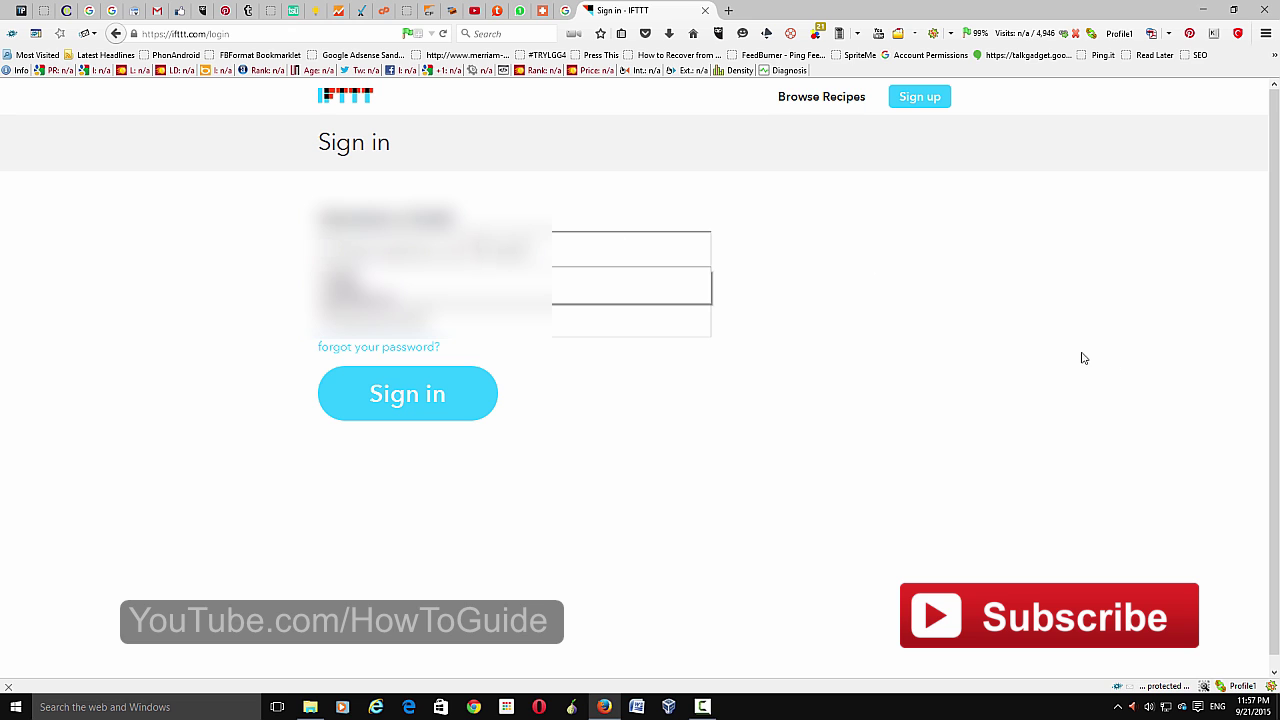
pyautogui.press('Tab')
pyautogui.write('**************')
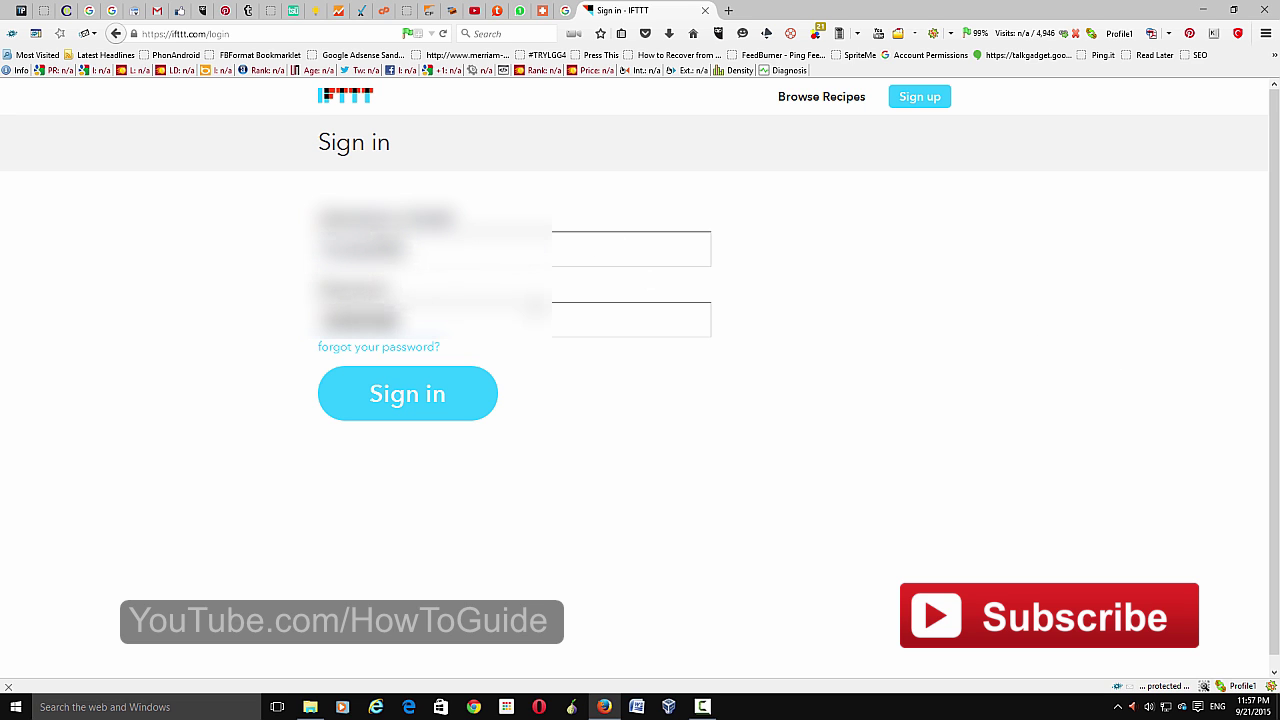
pyautogui.write('******')
pyautogui.press('Return')
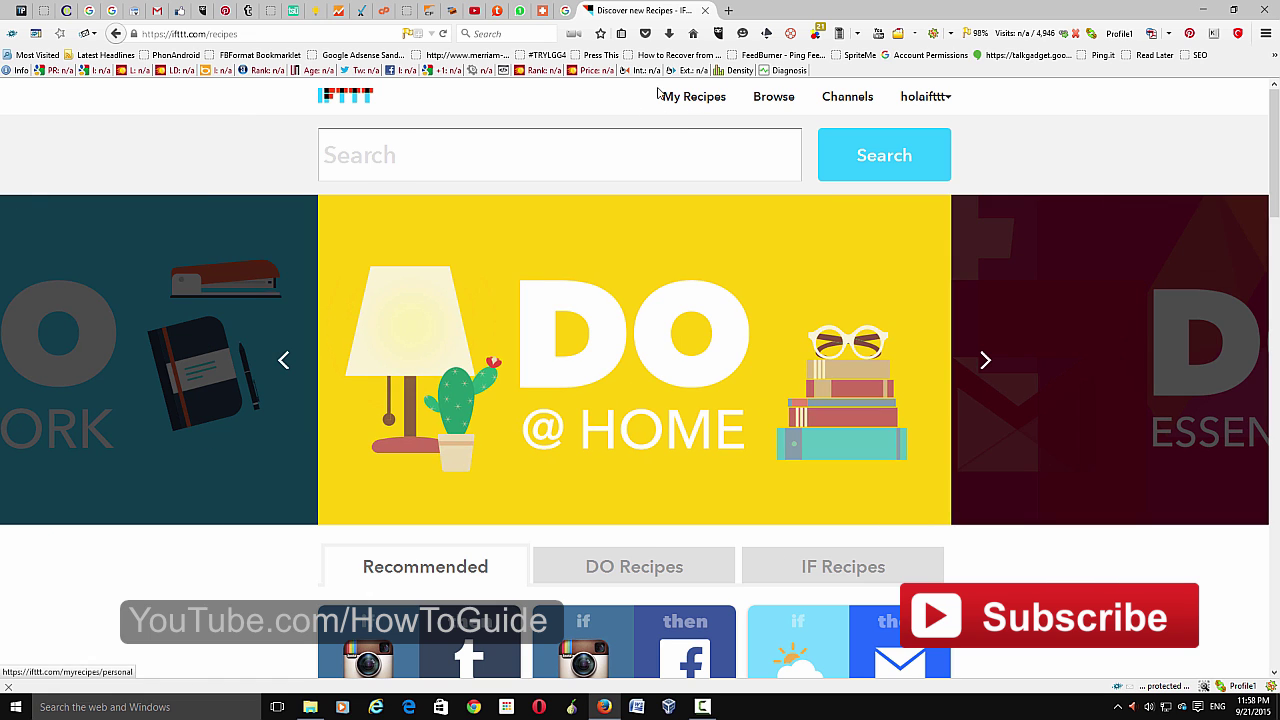
# - Start a new recipe from the empty My Recipes list
pyautogui.click(662, 94)
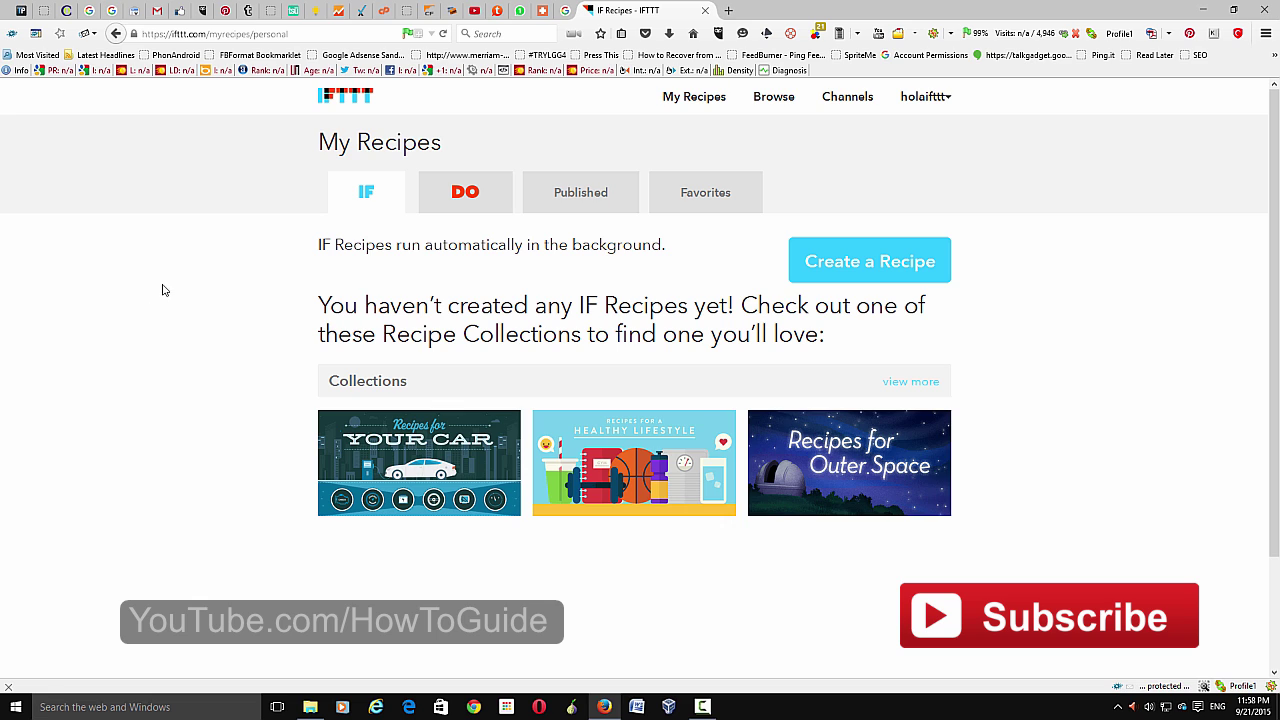
pyautogui.click(868, 272)
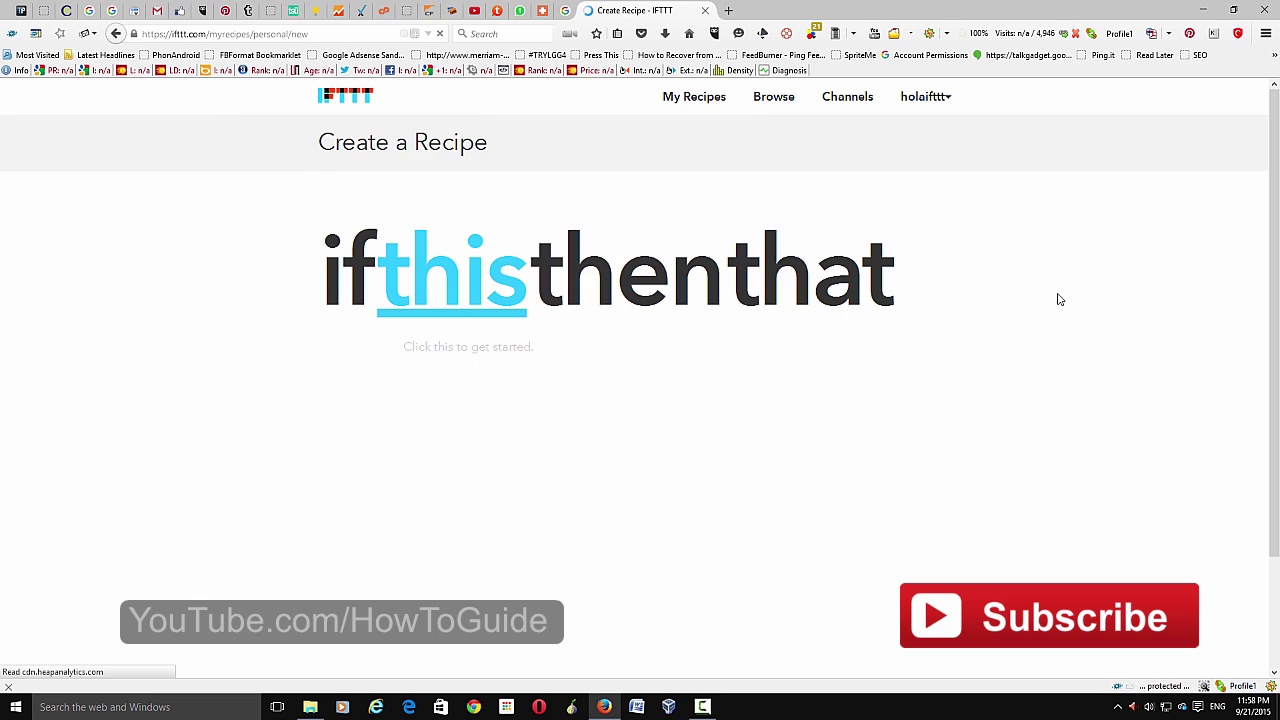
# - Search the trigger channels for 'youtube' and pick the YouTube channel
pyautogui.click(537, 312)
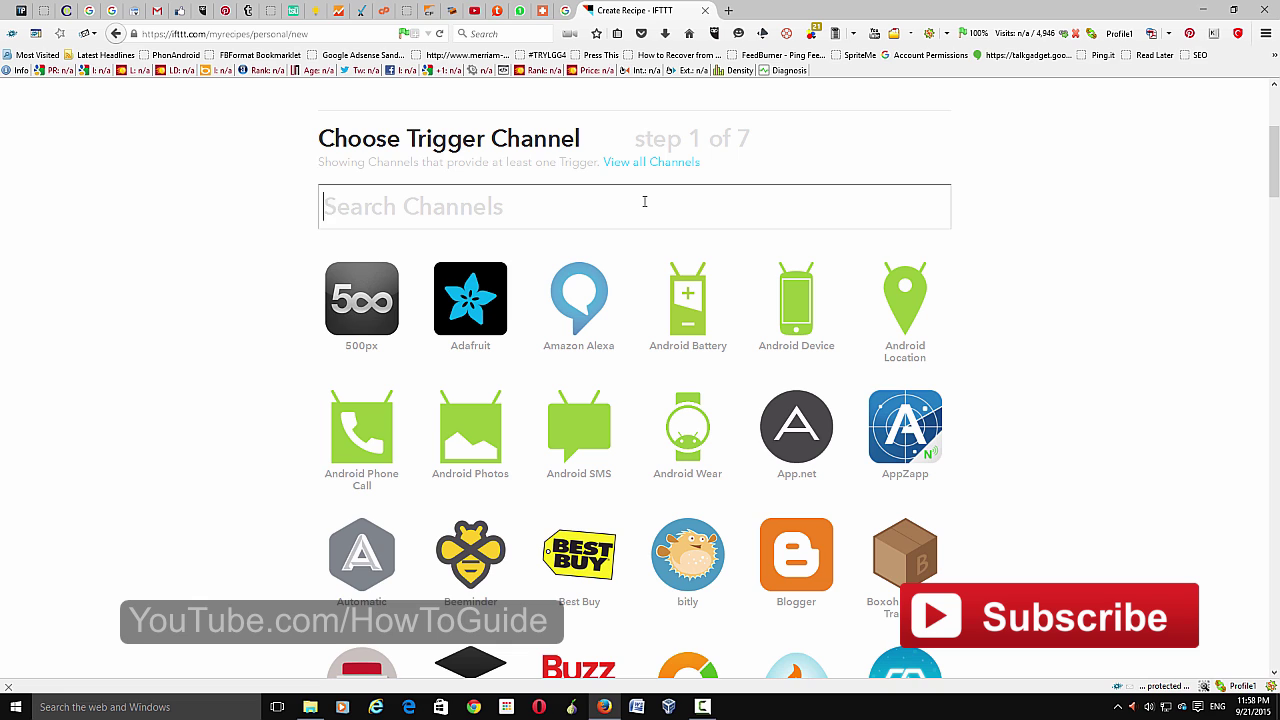
pyautogui.write('yioutu')
pyautogui.press('Left')
pyautogui.press('Left')
pyautogui.press('Left')
pyautogui.press('Left')
pyautogui.press('BackSpace')
pyautogui.press('End')
pyautogui.write('be')
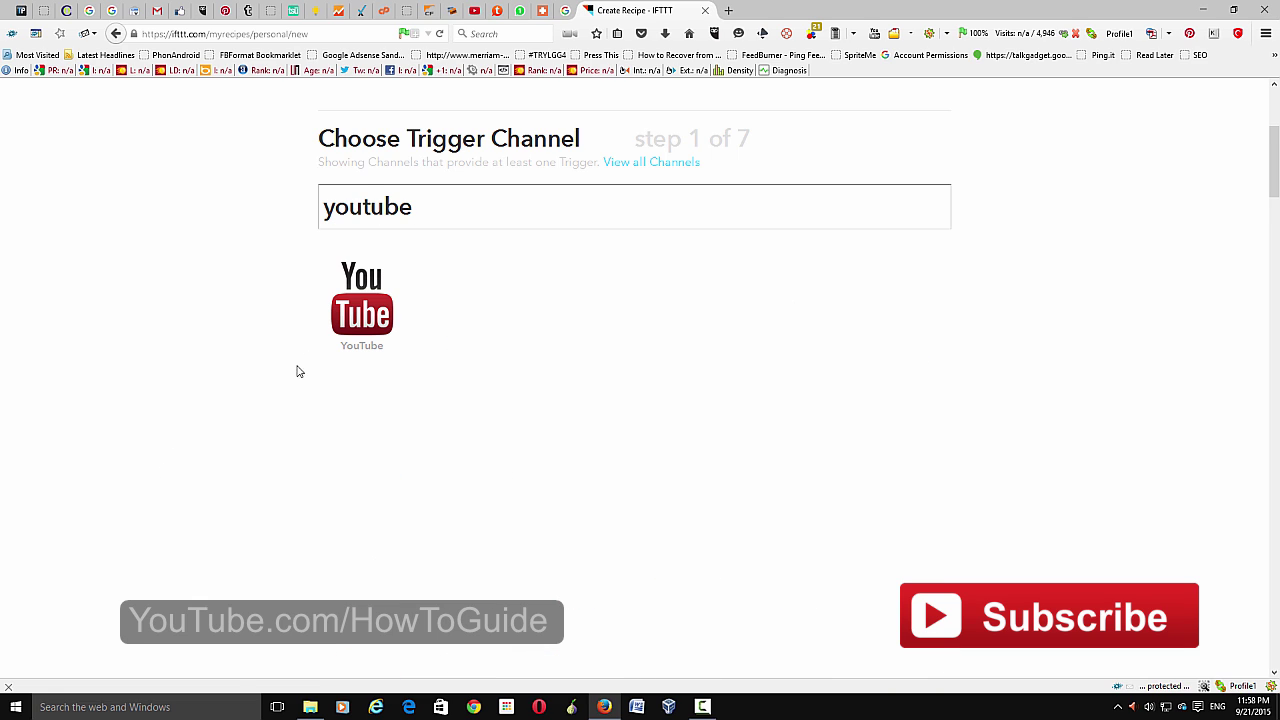
pyautogui.click(352, 320)
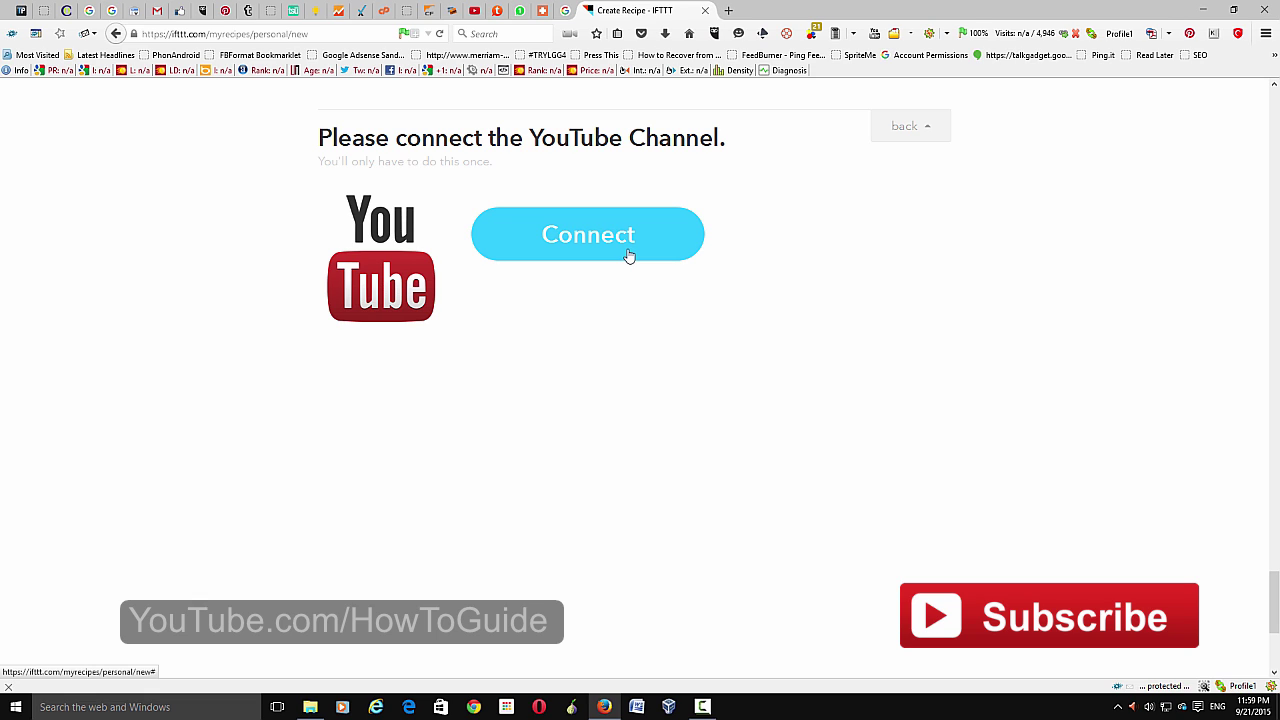
# - Connect the YouTube channel using the Google account and allow IFTTT access
pyautogui.click(628, 256)
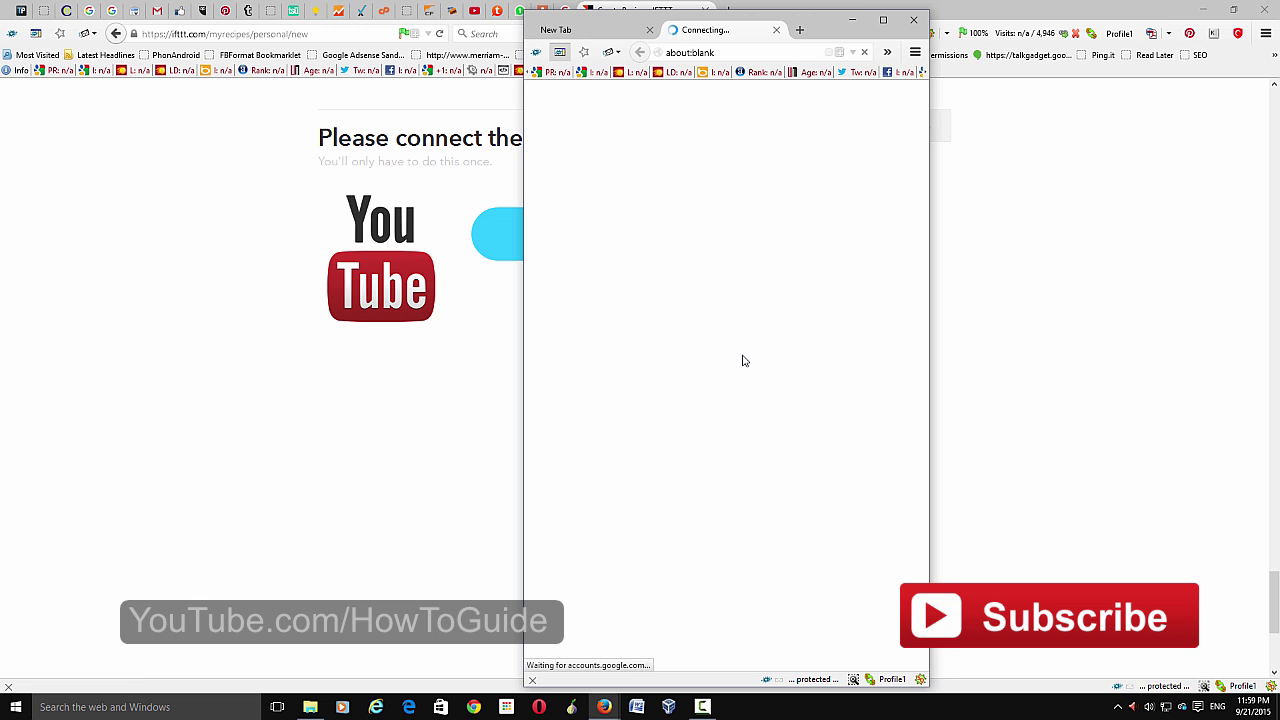
pyautogui.click(790, 240)
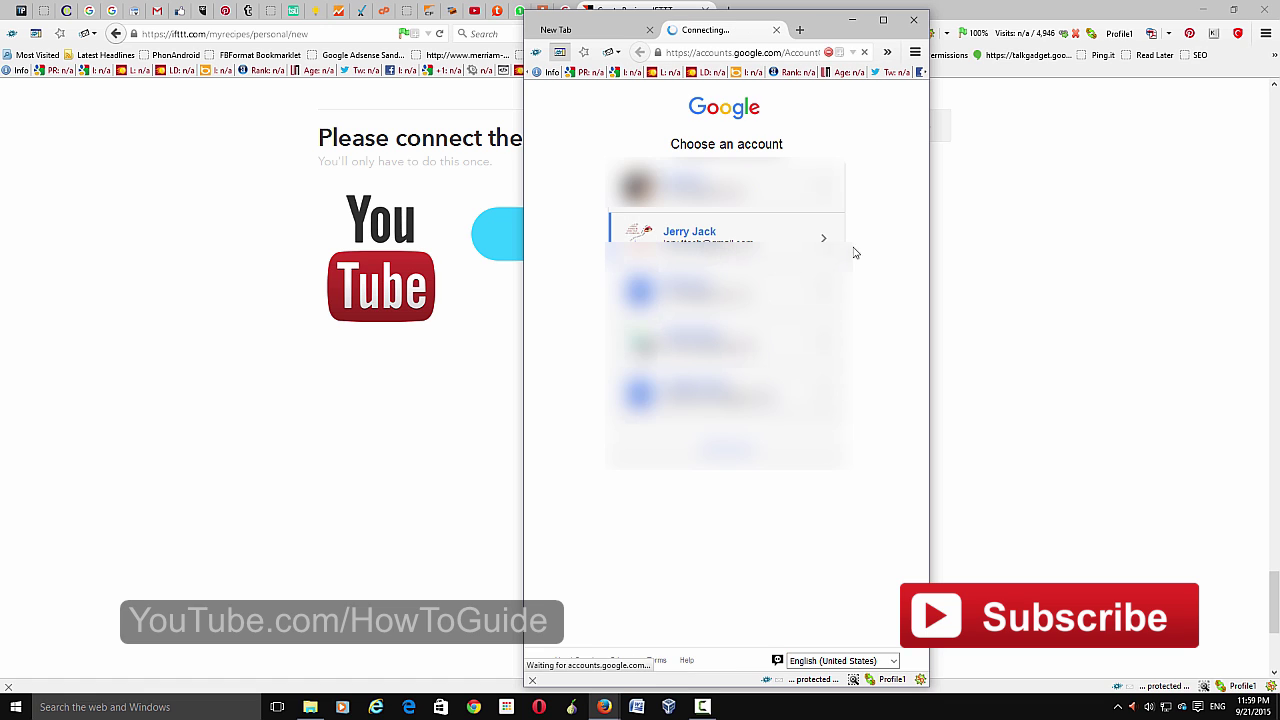
pyautogui.click(686, 434)
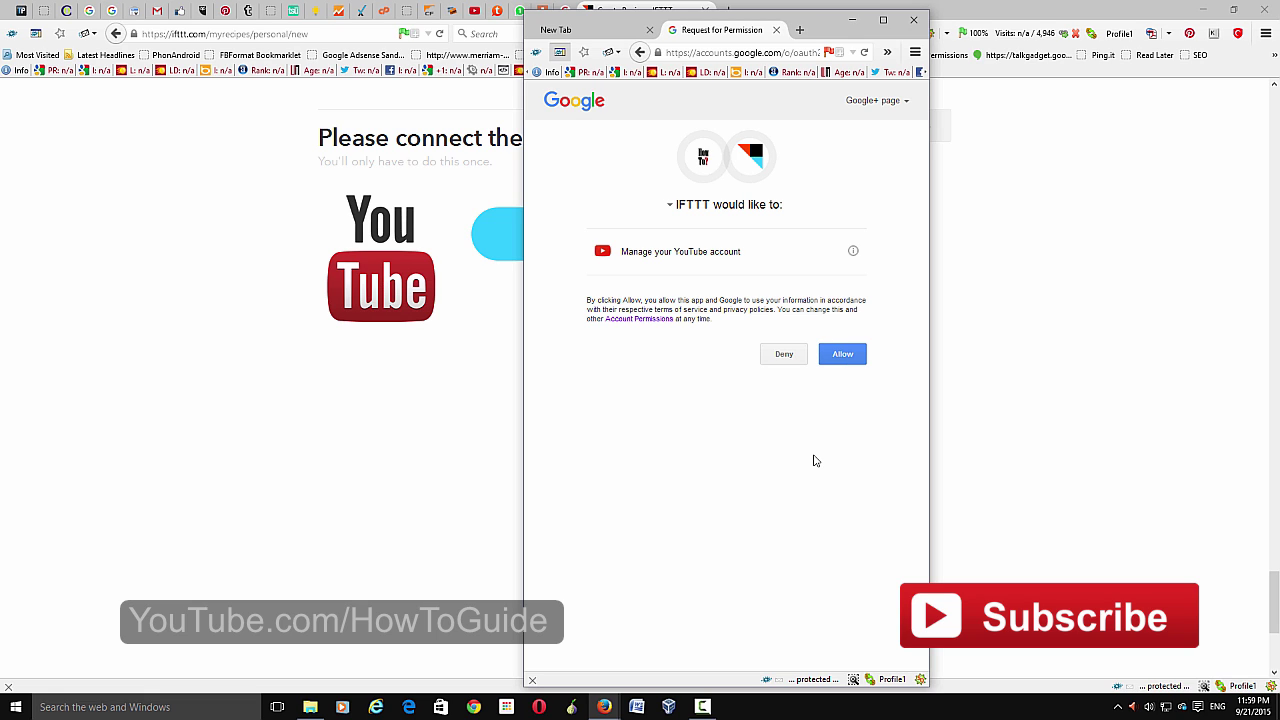
pyautogui.click(843, 356)
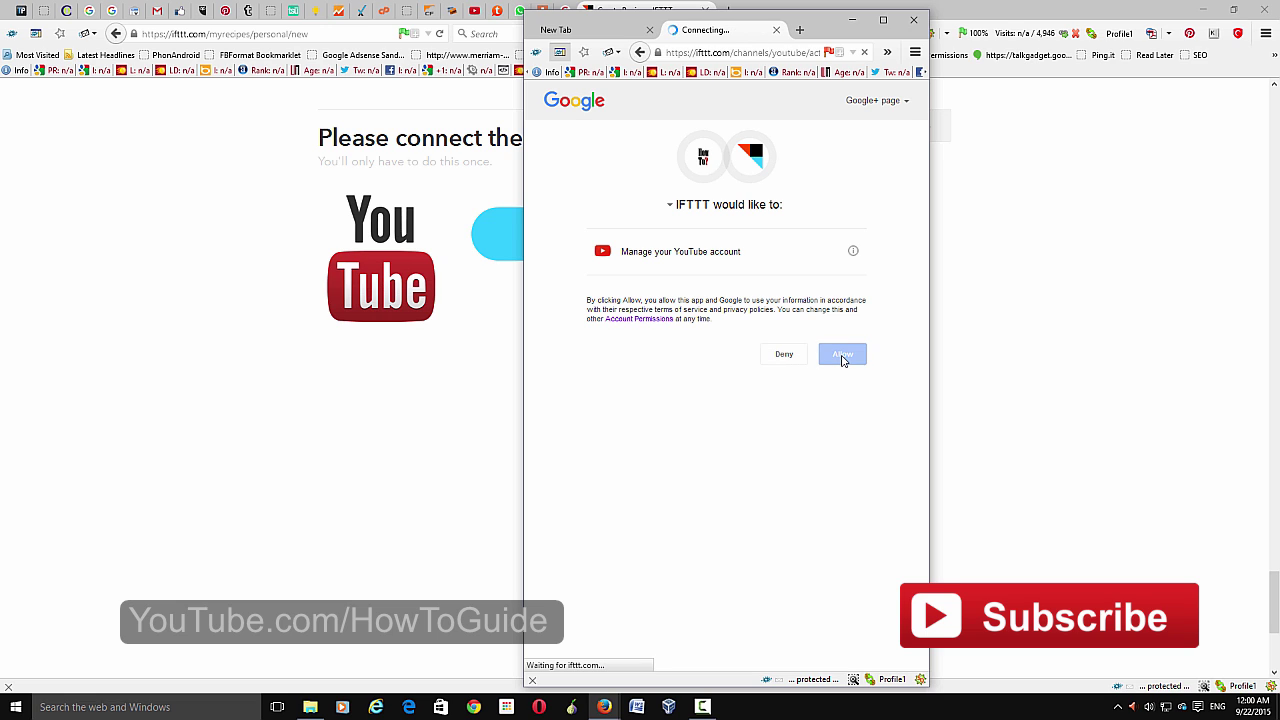
pyautogui.click(780, 309)
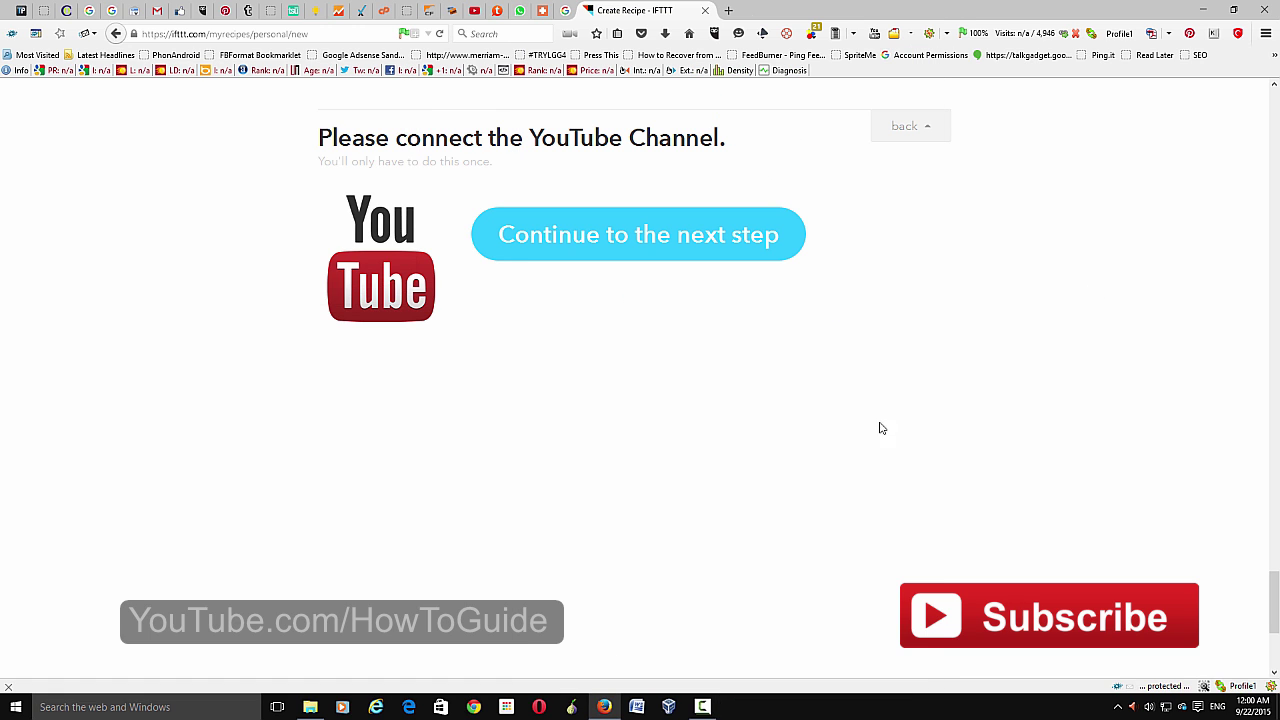
# - Create the YouTube trigger 'New public video uploaded by you'
pyautogui.click(651, 248)
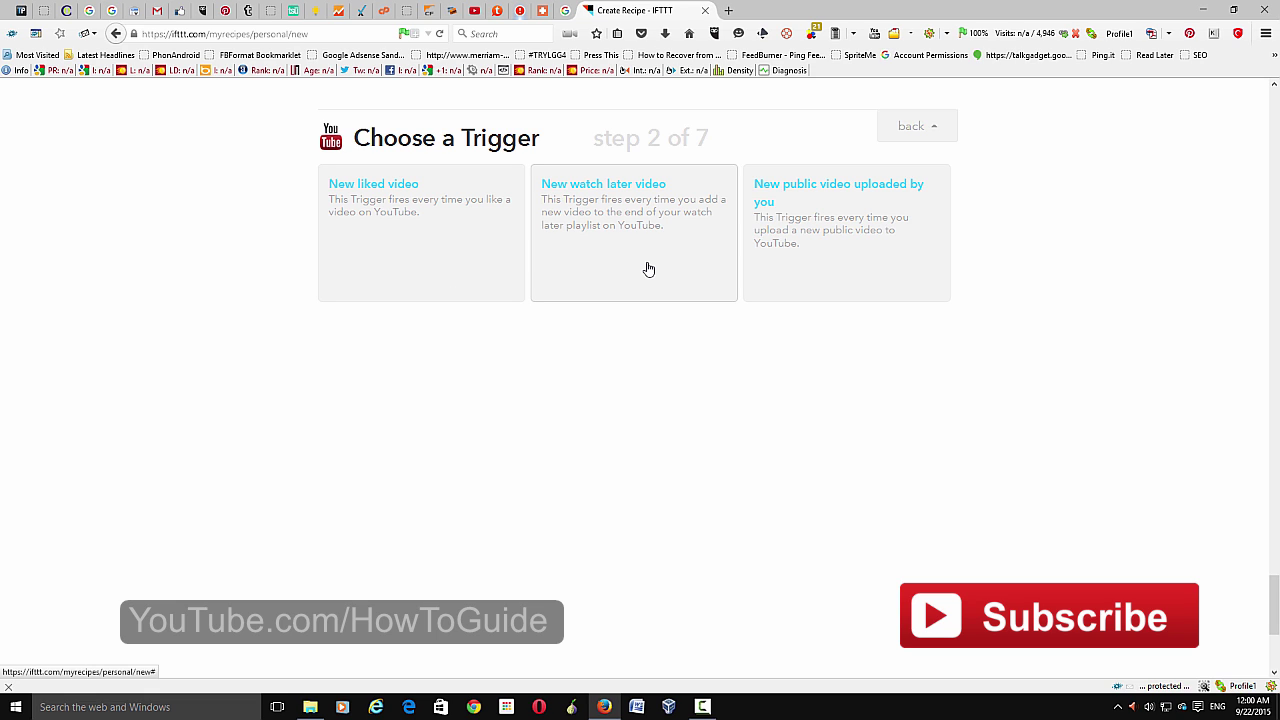
pyautogui.click(872, 254)
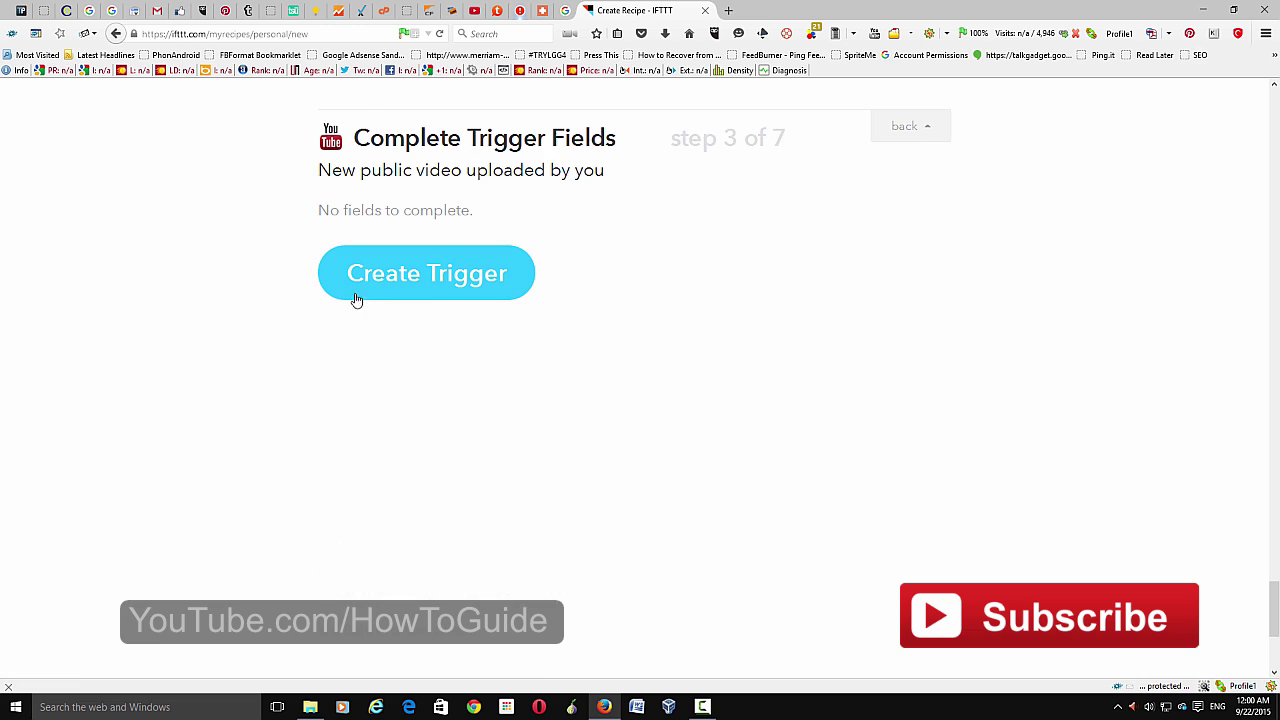
pyautogui.click(436, 277)
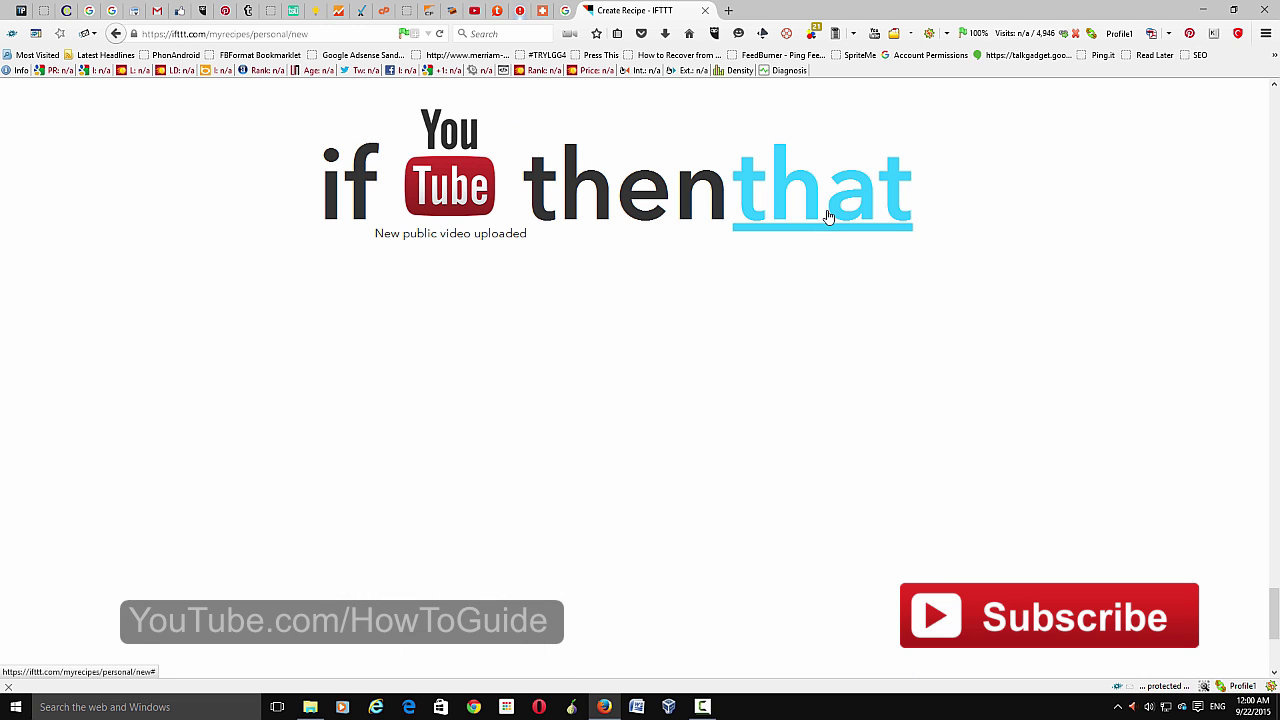
pyautogui.click(828, 217)
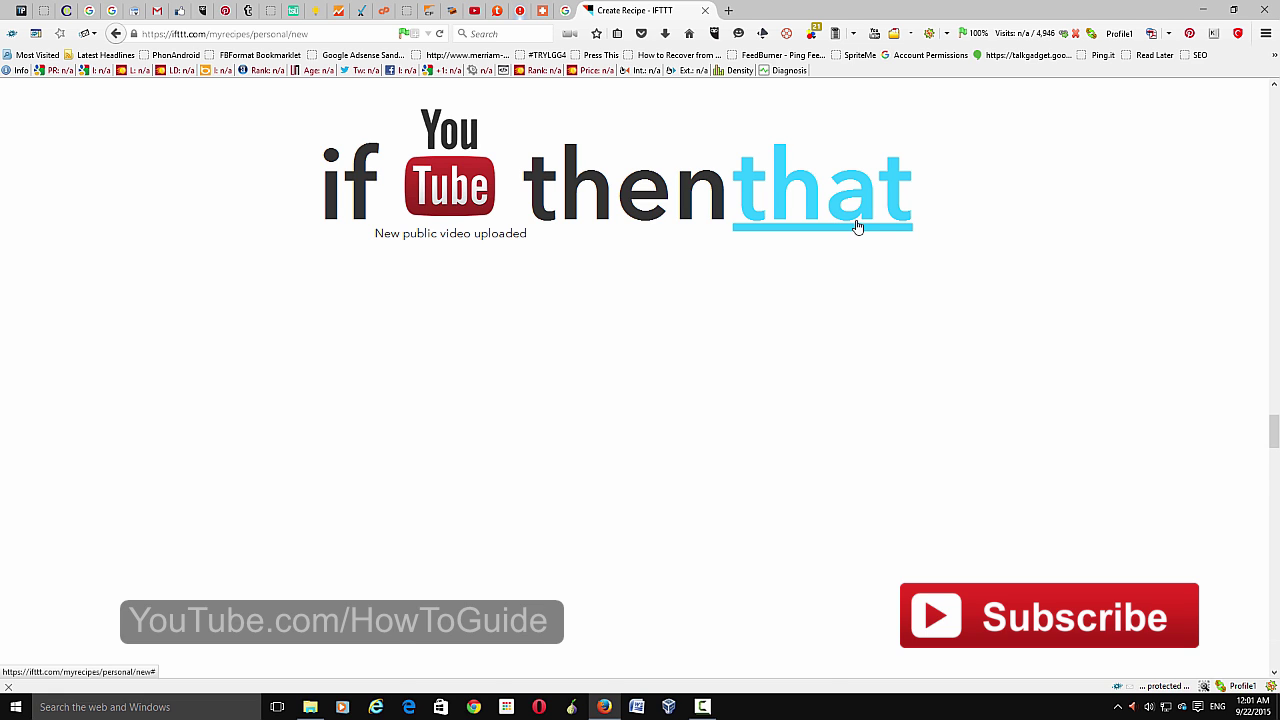
# - Choose Blogger as the action channel and authorise it with the Google account
pyautogui.click(807, 436)
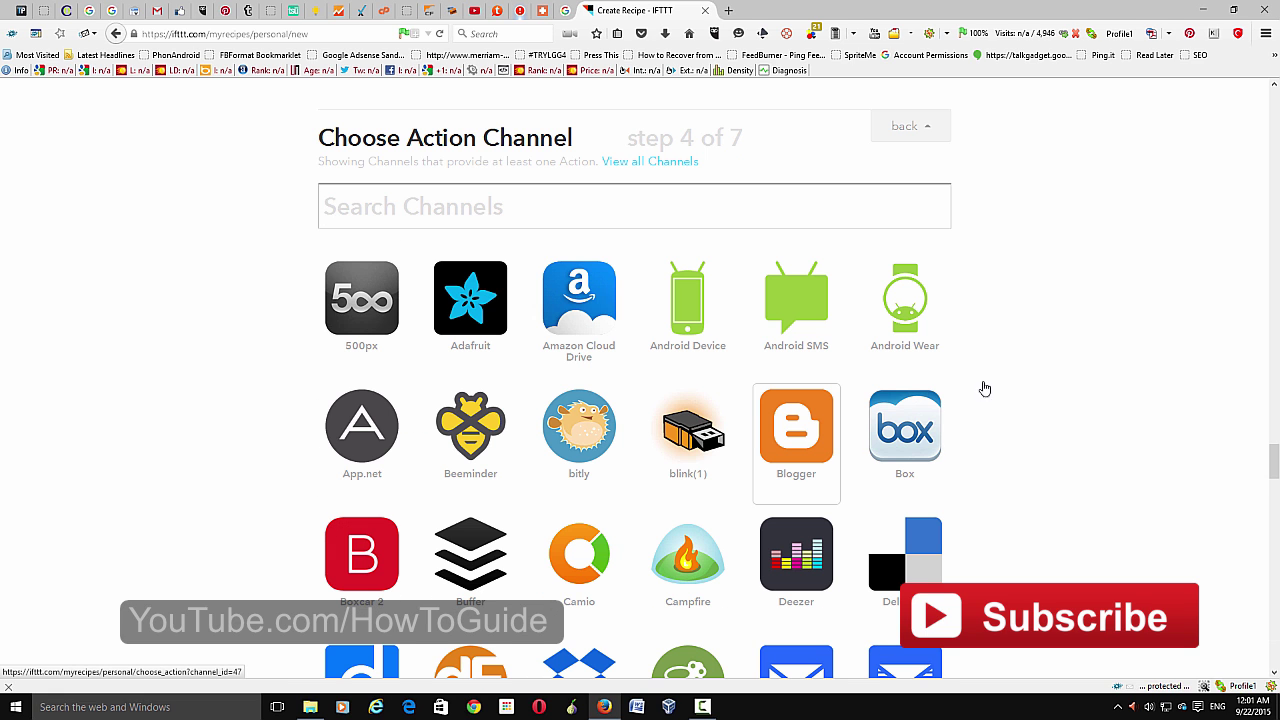
pyautogui.click(605, 246)
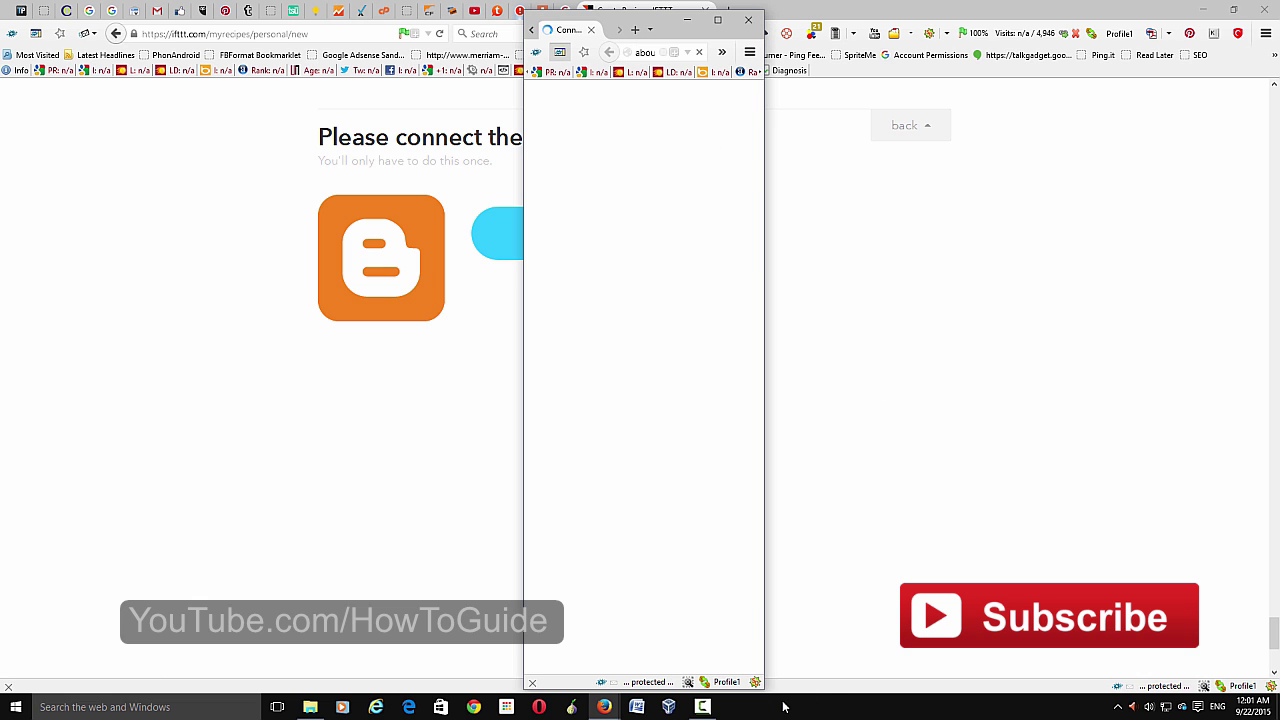
pyautogui.moveTo(790, 690); pyautogui.dragTo(926, 660)
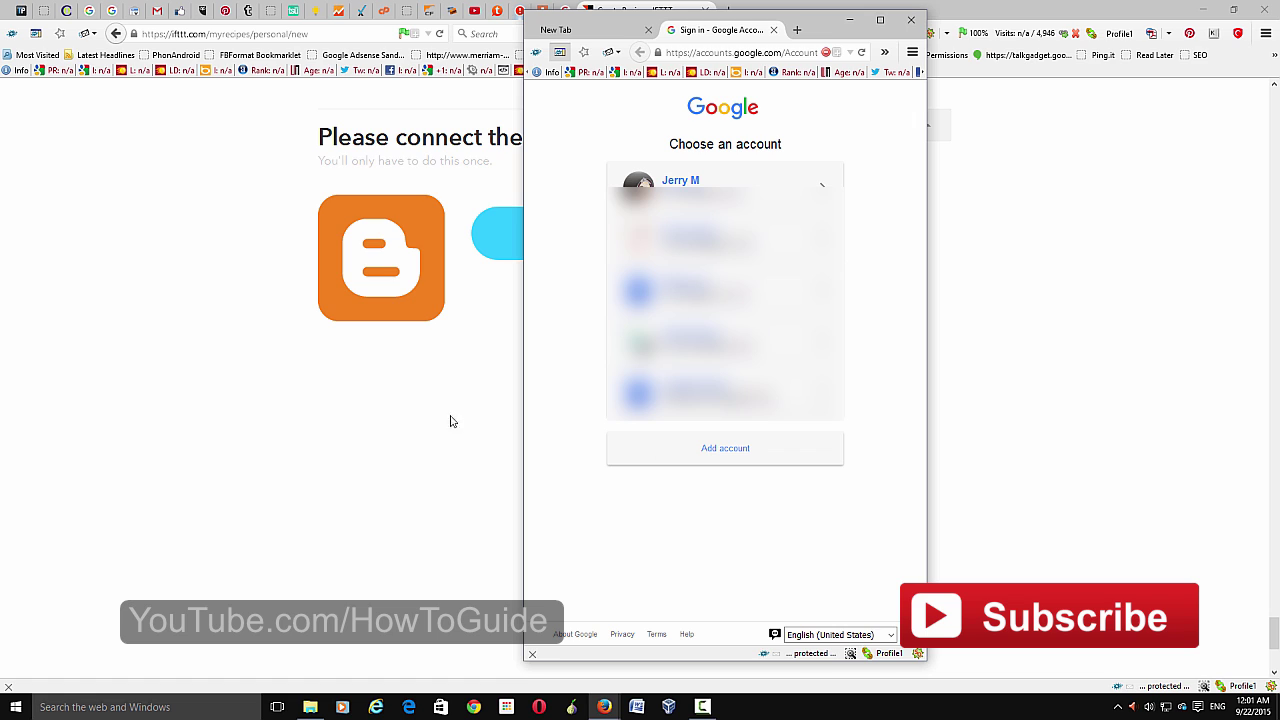
pyautogui.click(718, 192)
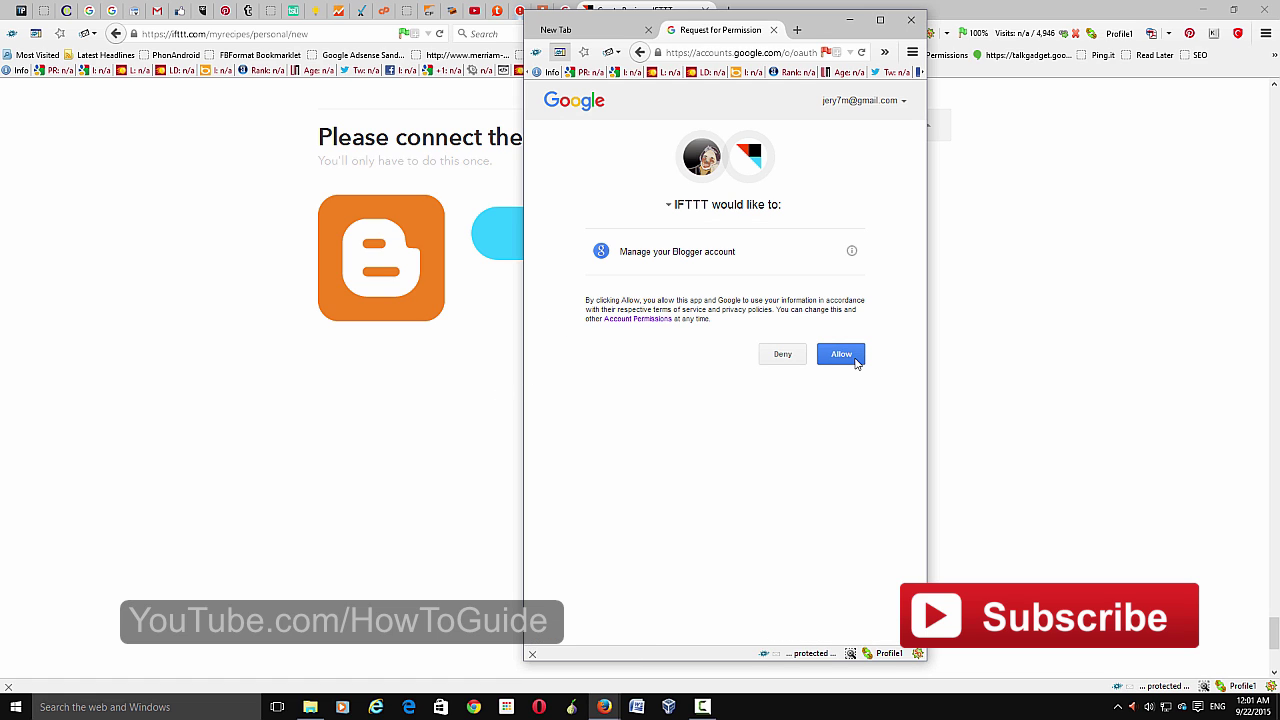
pyautogui.click(855, 360)
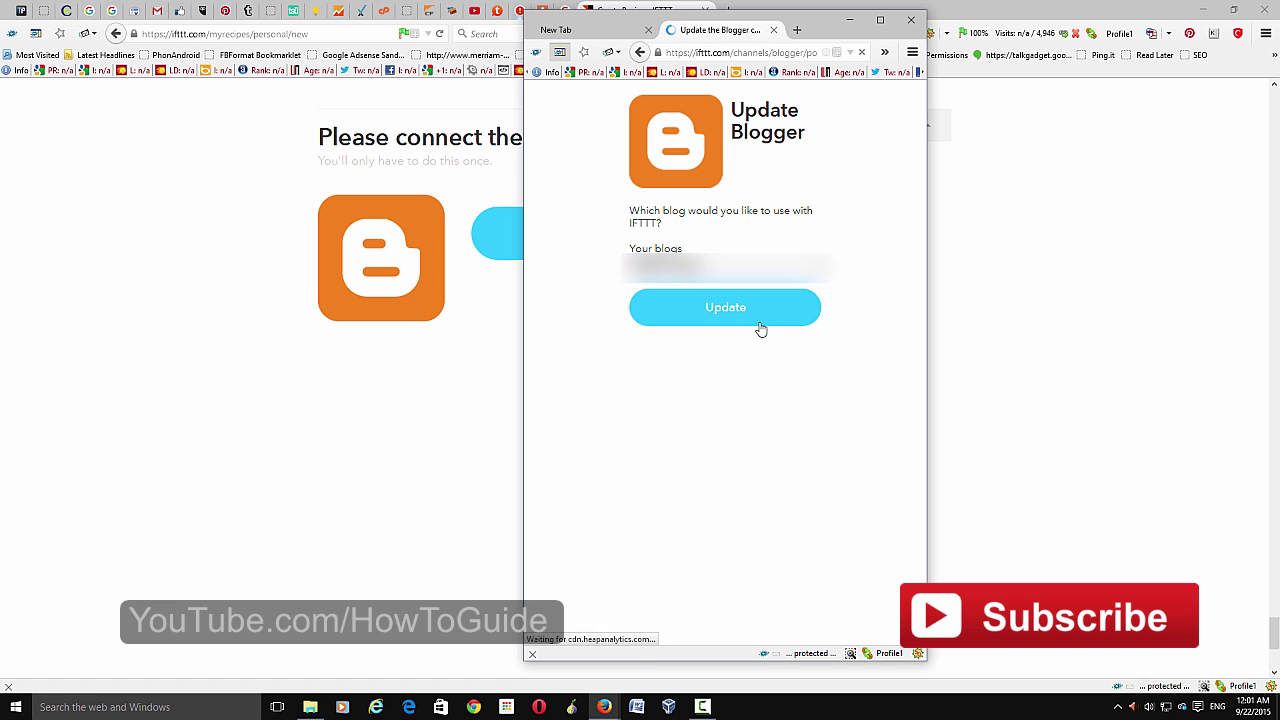
# - Select the HowTo? blog, save the choice, and finish the Blogger connection
pyautogui.click(762, 283)
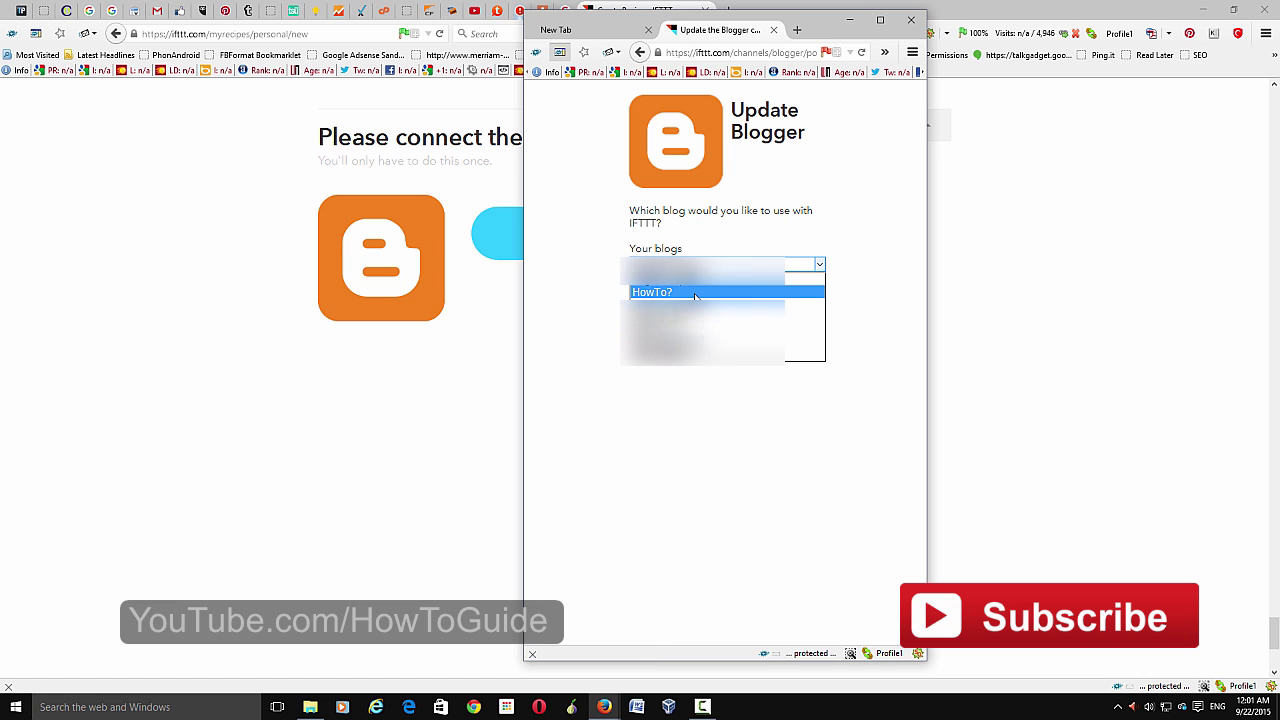
pyautogui.click(708, 439)
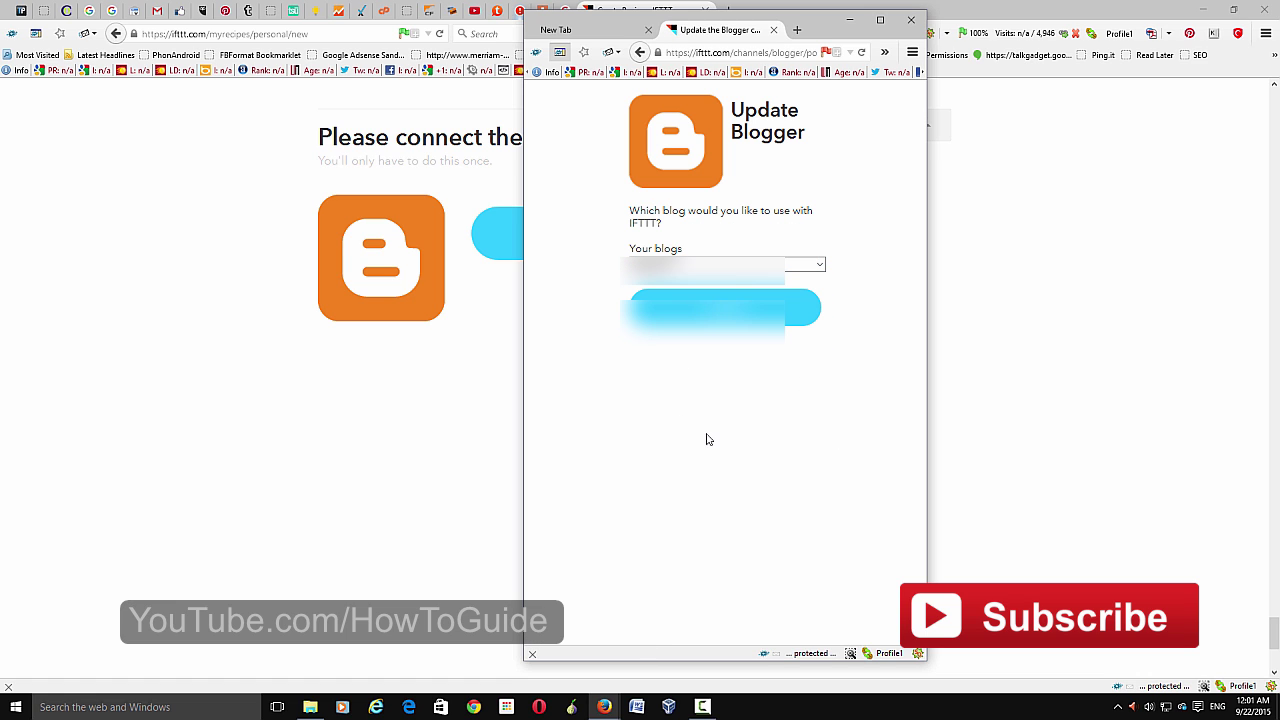
pyautogui.click(715, 307)
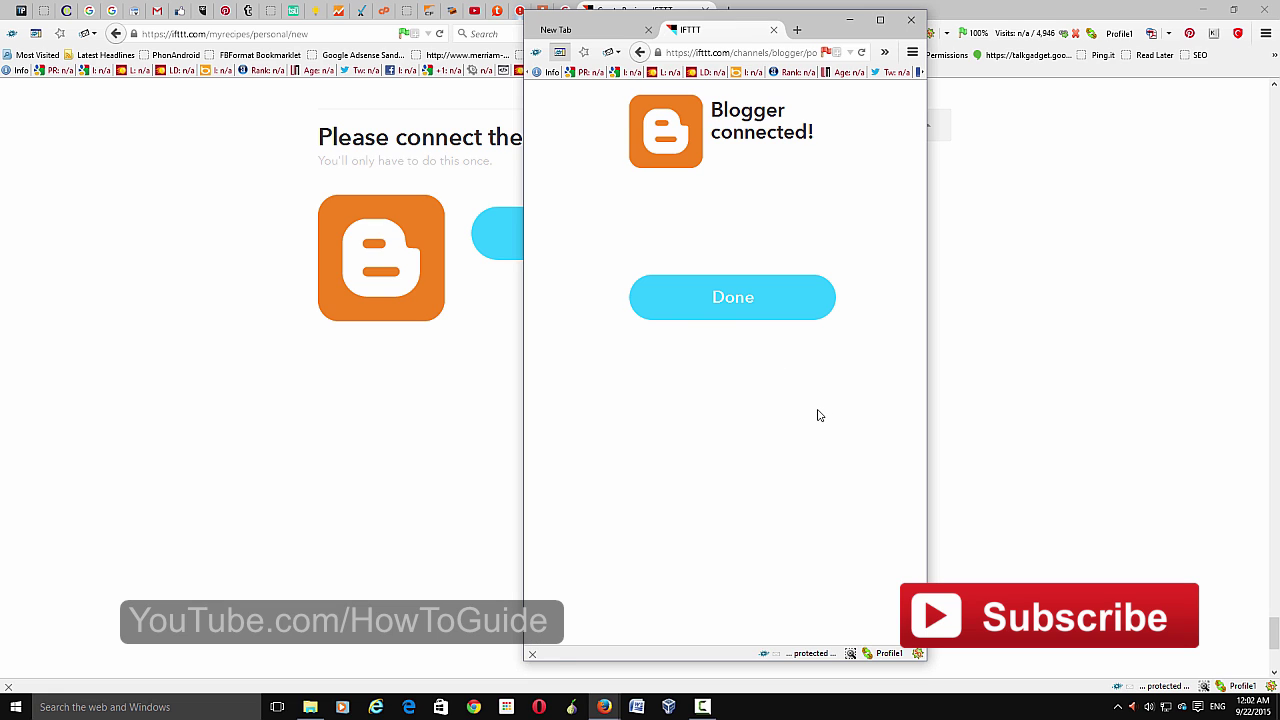
pyautogui.click(724, 317)
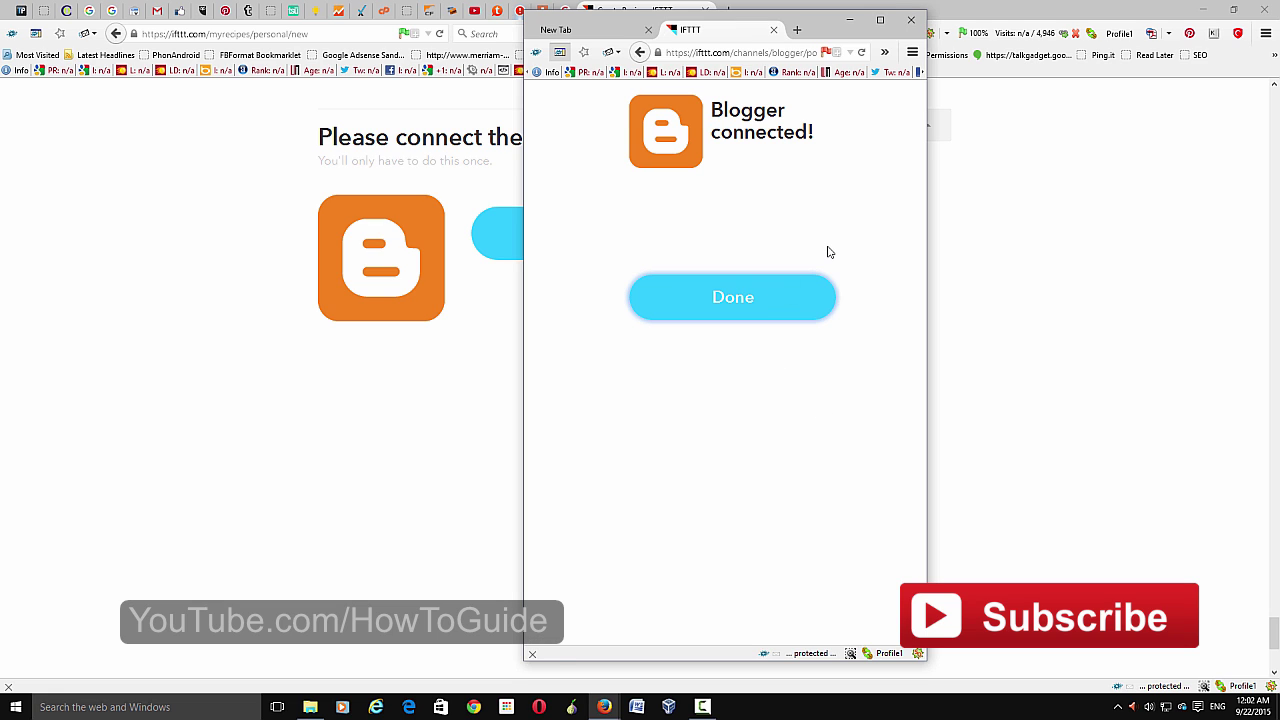
pyautogui.click(912, 21)
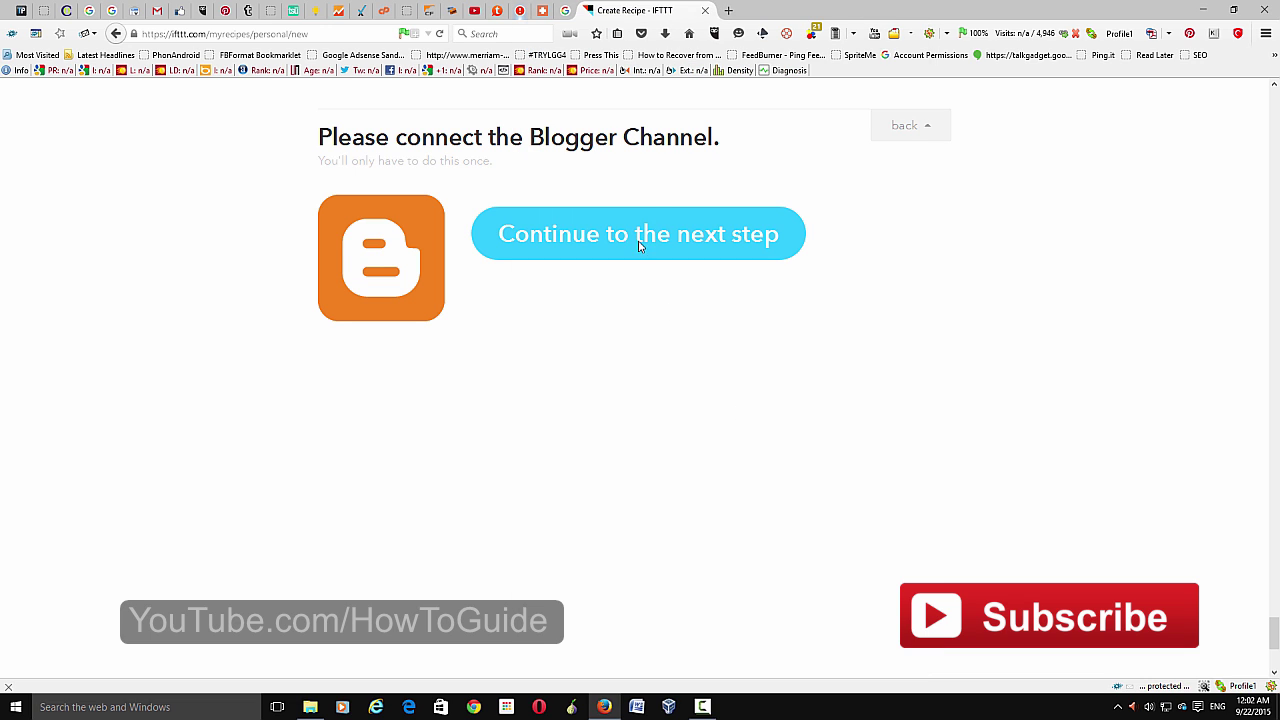
pyautogui.click(670, 226)
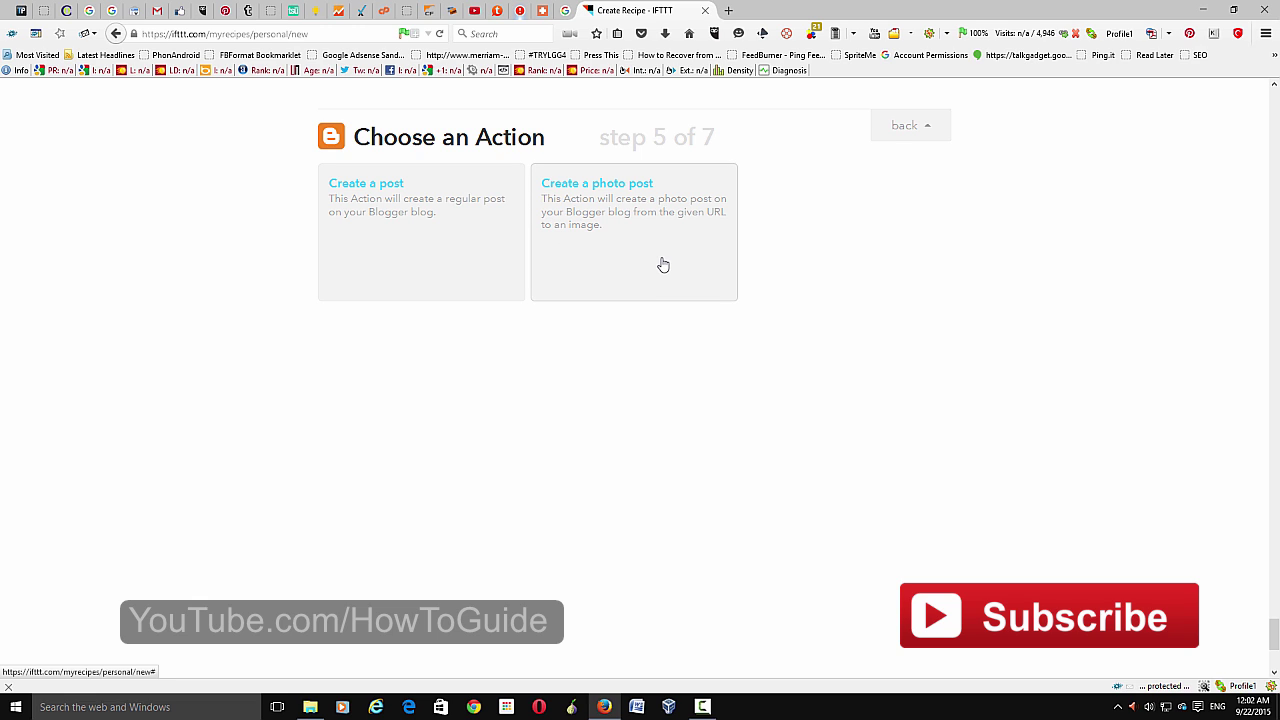
# - Choose the 'Create a post' Blogger action and go into its Title field
pyautogui.click(413, 241)
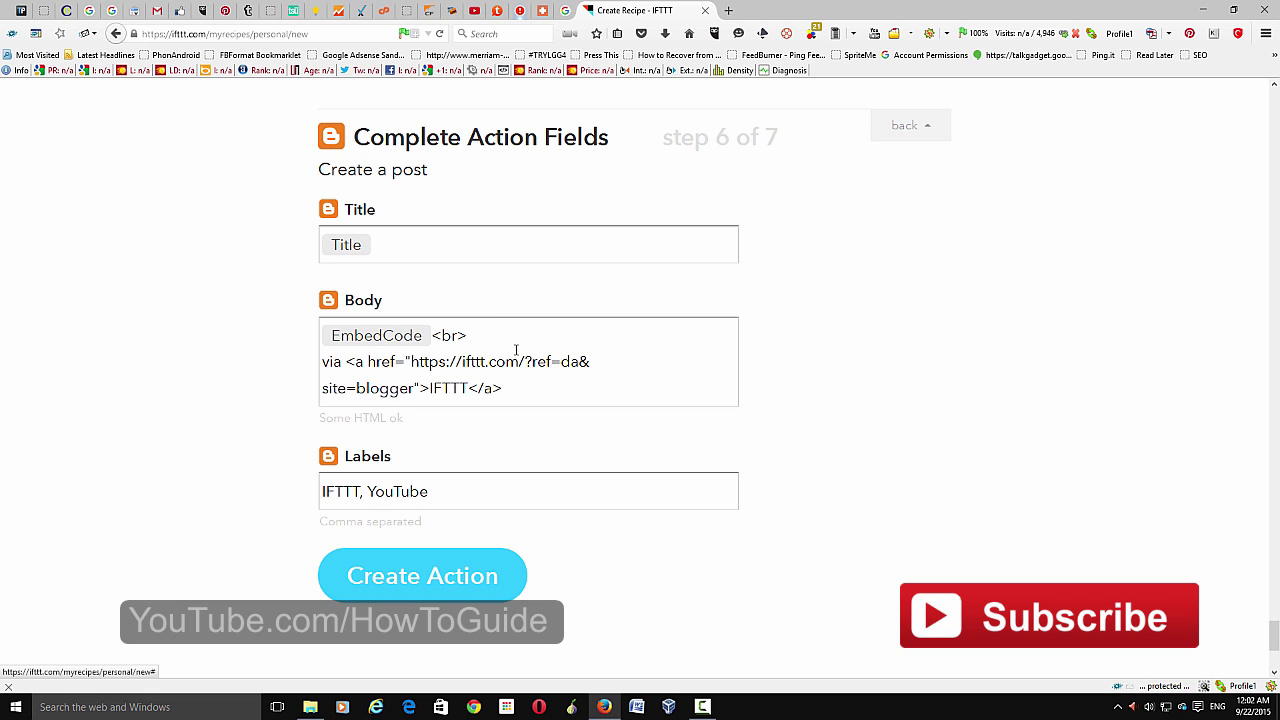
pyautogui.click(449, 243)
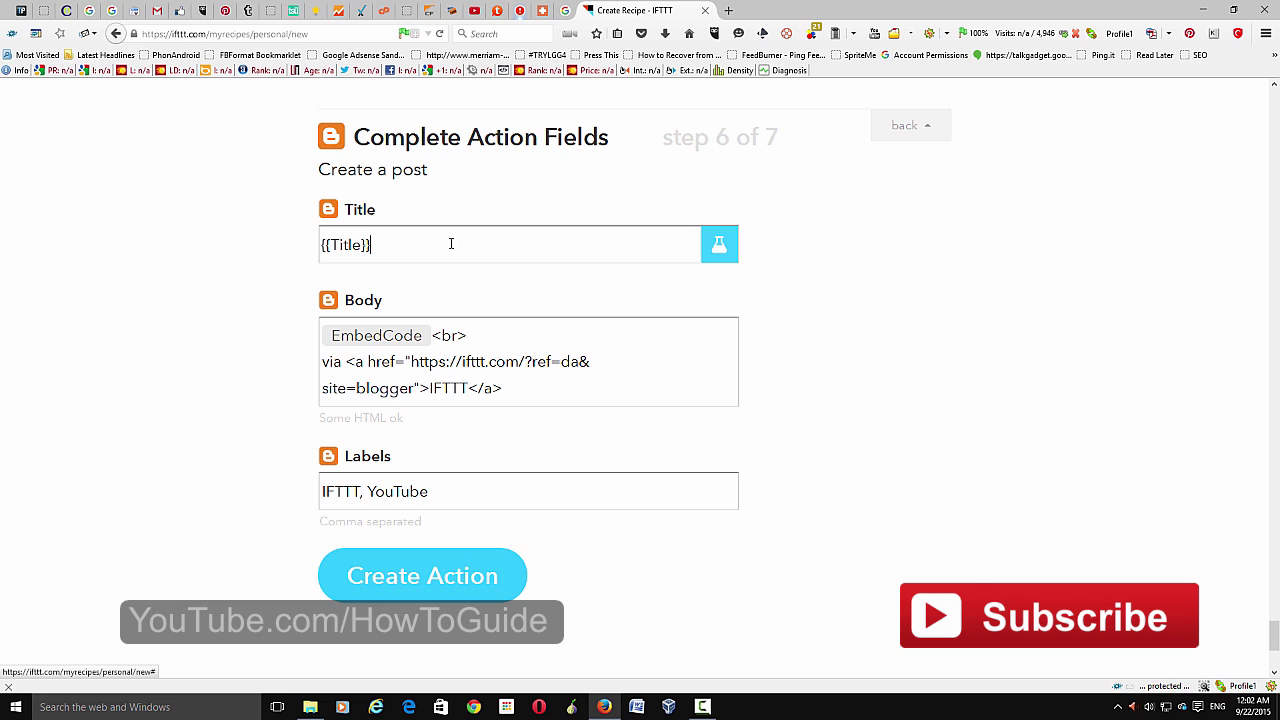
pyautogui.click(721, 250)
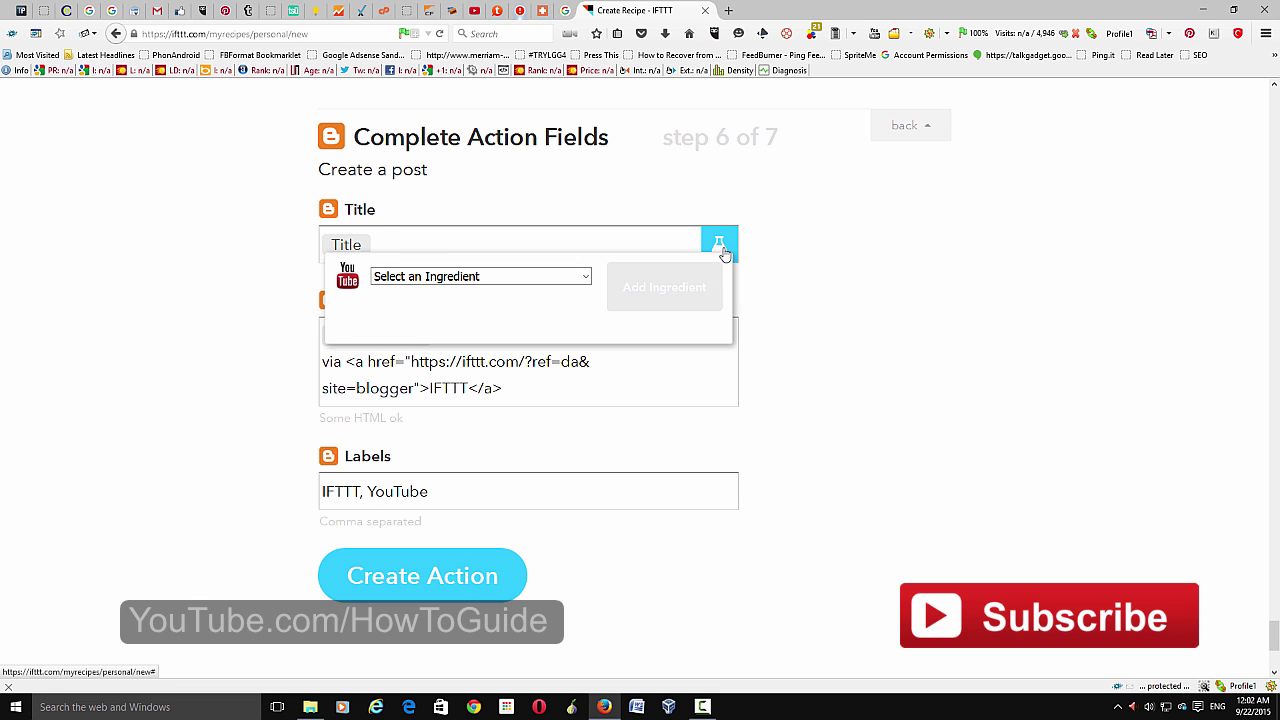
pyautogui.click(584, 277)
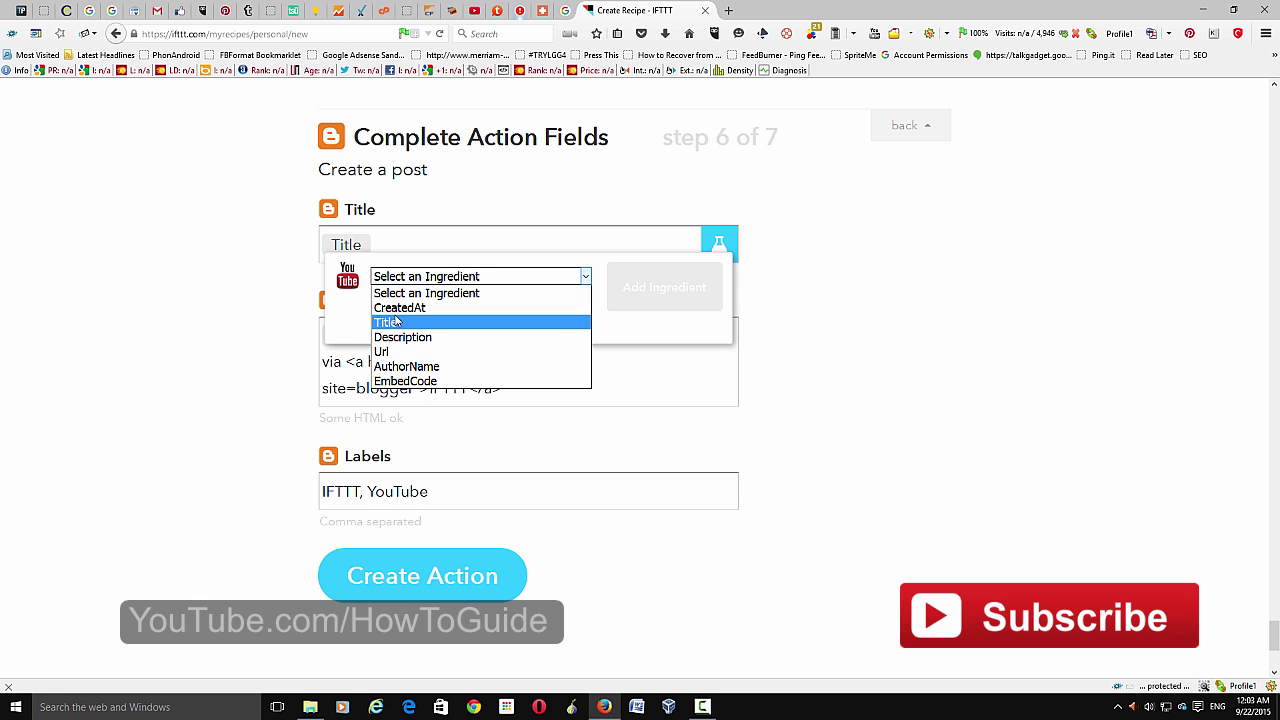
pyautogui.click(677, 323)
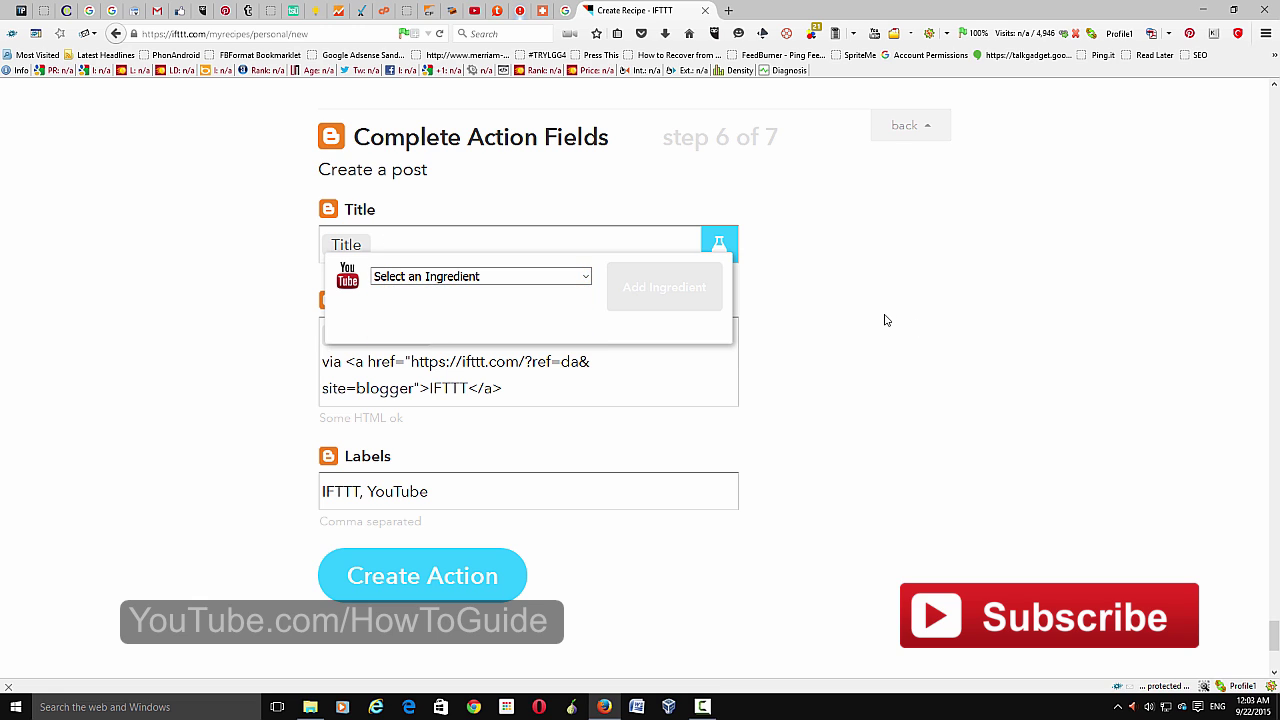
pyautogui.click(883, 320)
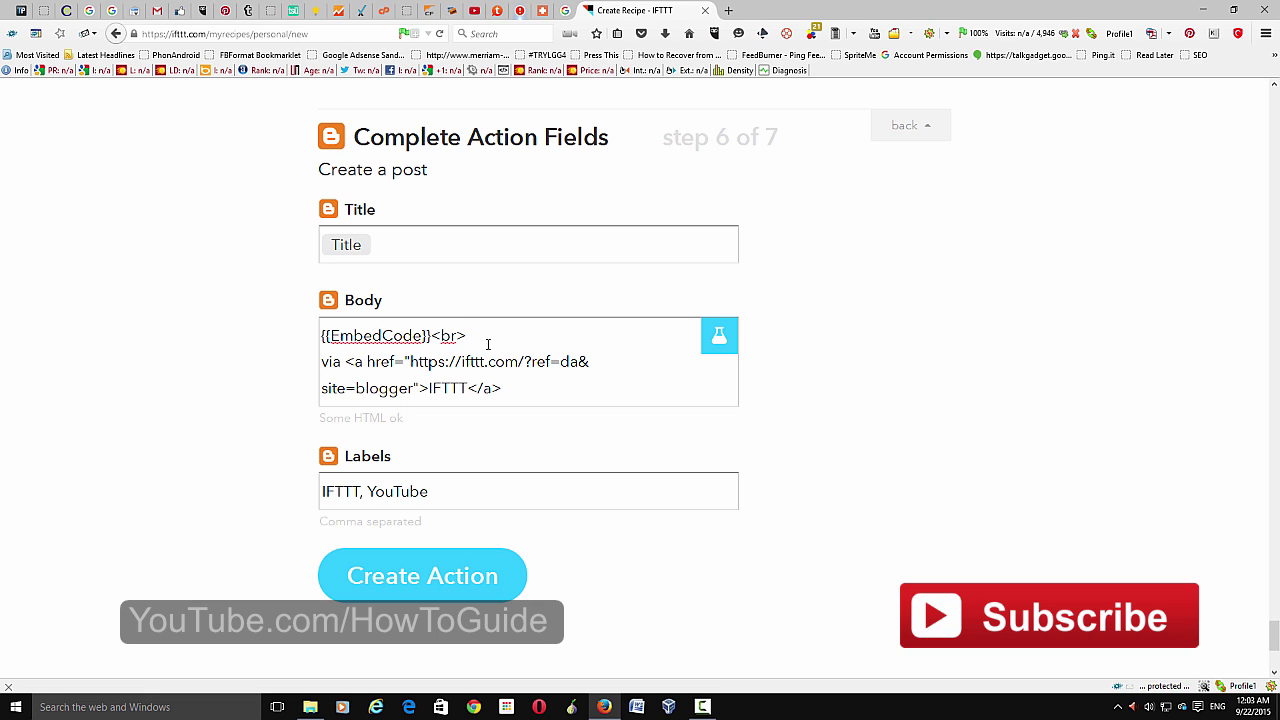
# - Add a <br> line after the {{EmbedCode}}<br> line in the post Body
pyautogui.click(511, 336)
pyautogui.press('Return')
pyautogui.write('<br')
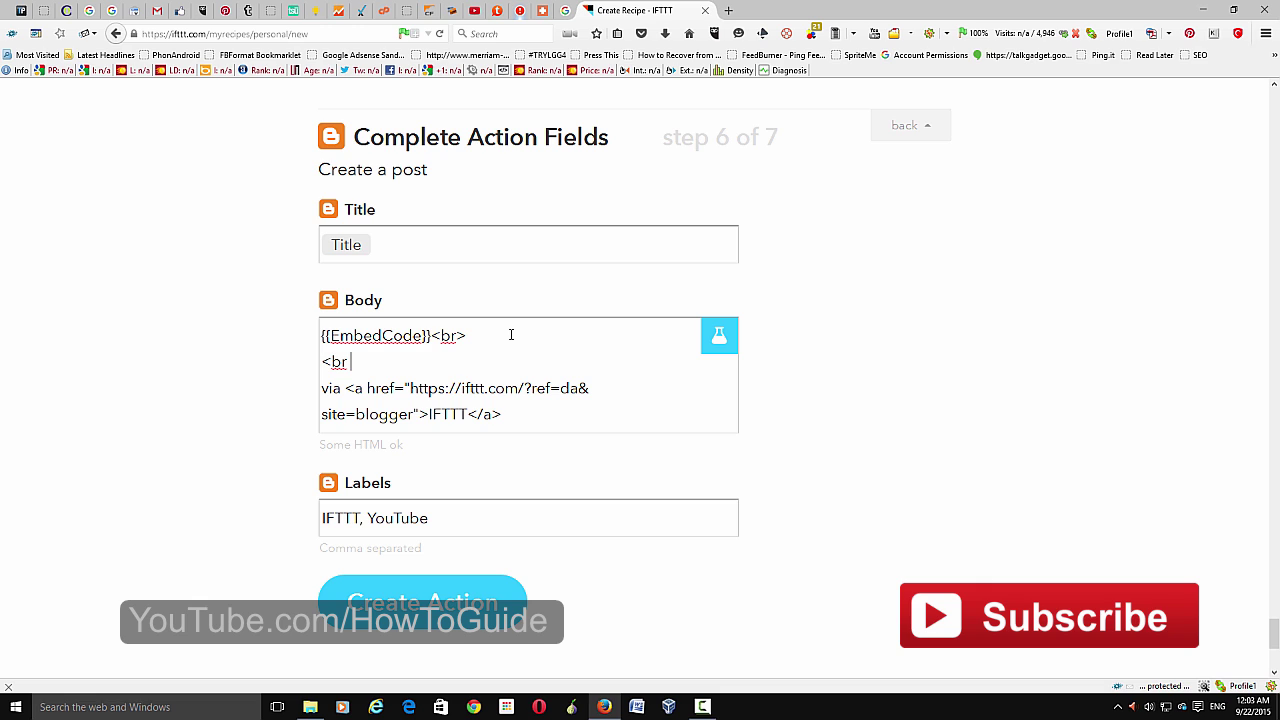
pyautogui.write(' >')
pyautogui.press('BackSpace')
pyautogui.press('BackSpace')
pyautogui.write('>')
pyautogui.press('Return')
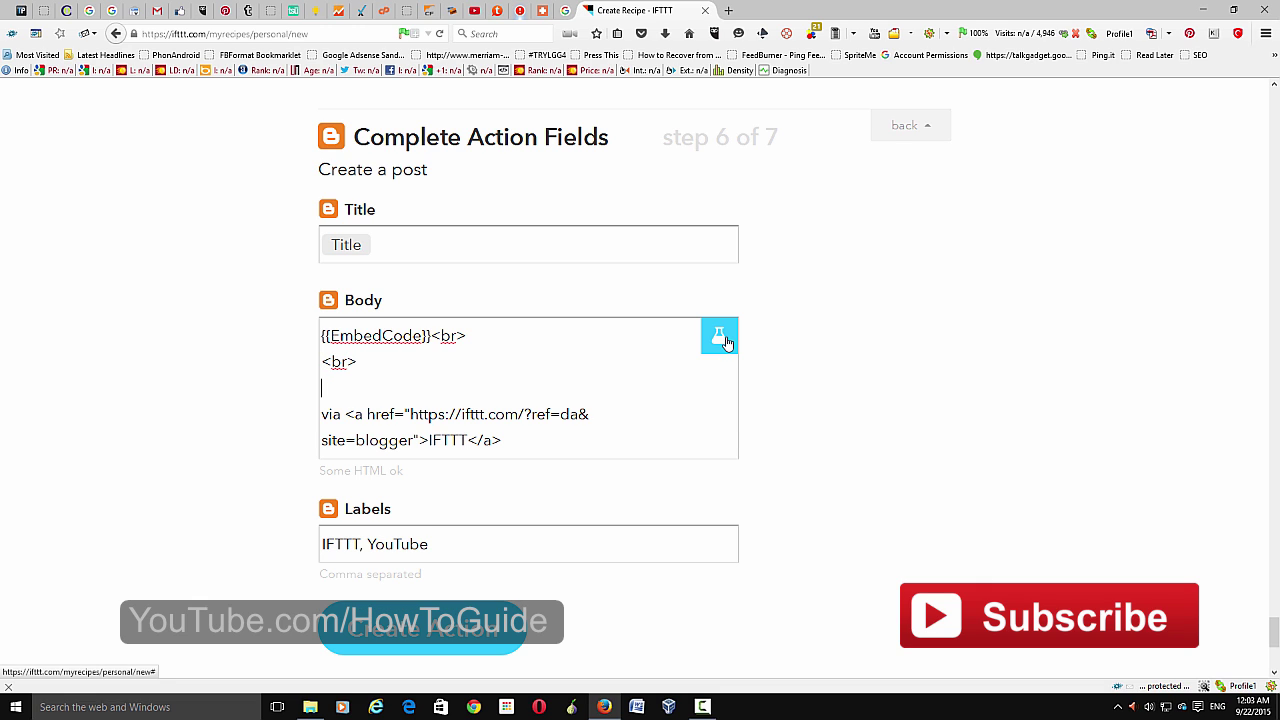
# - Insert the video's {{Description}} ingredient on the next Body line
pyautogui.click(727, 343)
pyautogui.click(566, 370)
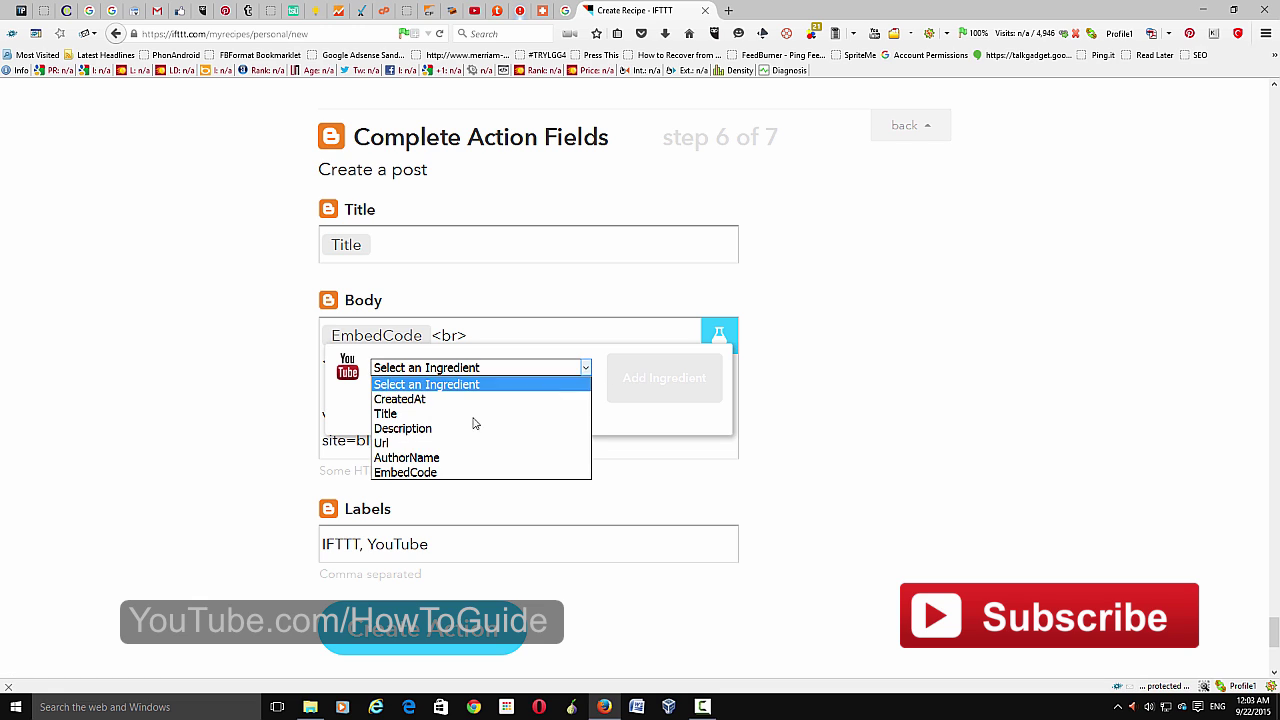
pyautogui.click(420, 428)
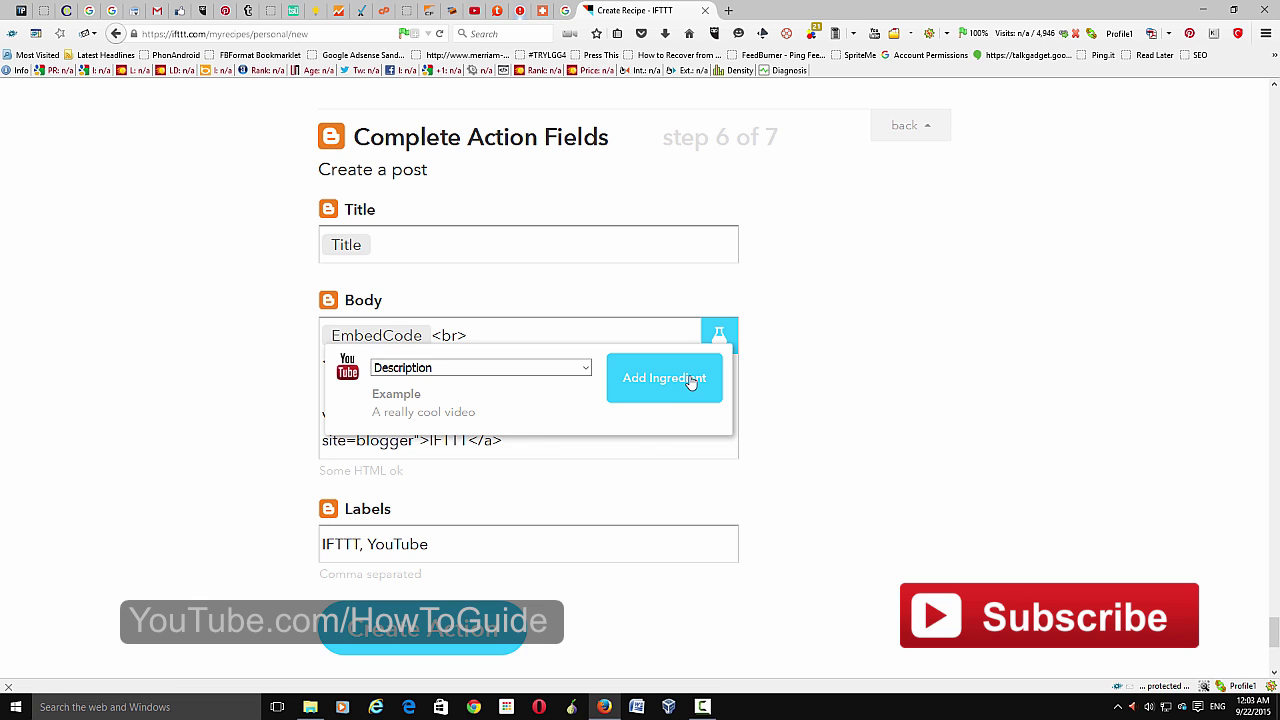
pyautogui.click(646, 388)
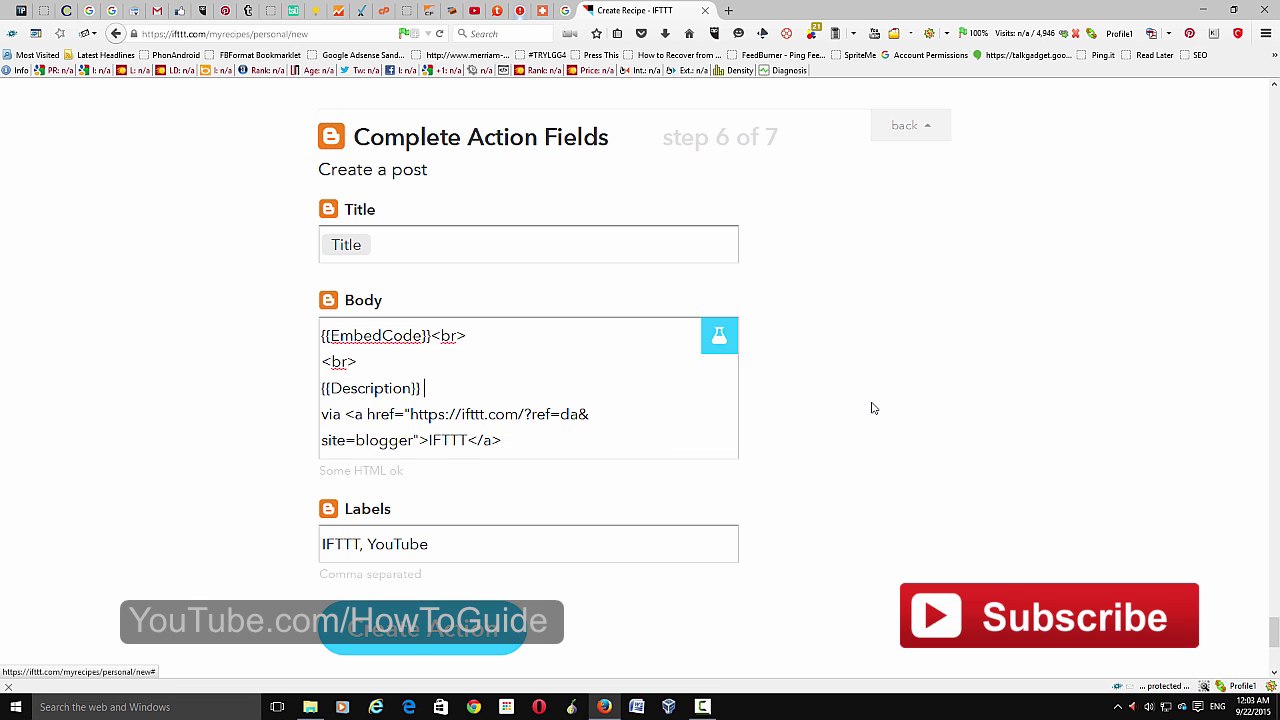
pyautogui.scroll(-3, 923, 440)
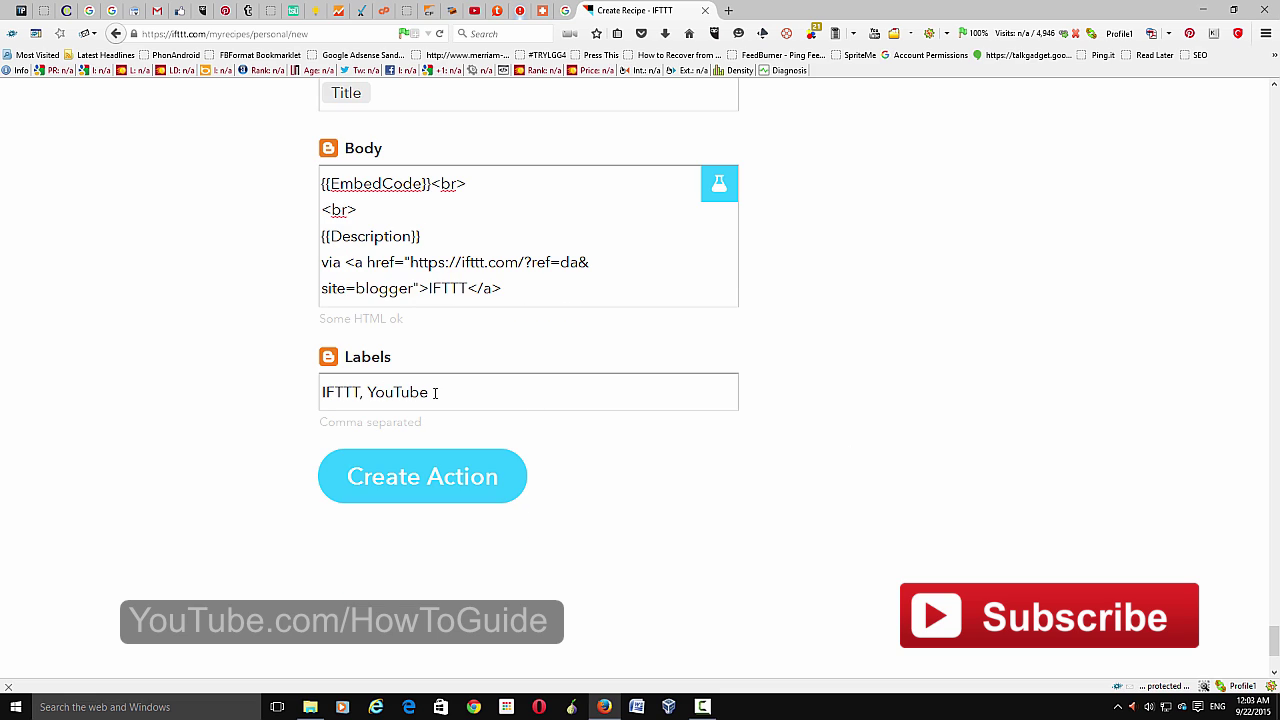
# - Change the post labels from 'IFTTT, YouTube' to 'YouTube, How To' and create the action
pyautogui.moveTo(366, 392); pyautogui.dragTo(206, 391)
pyautogui.press('BackSpace')
pyautogui.press('Delete')
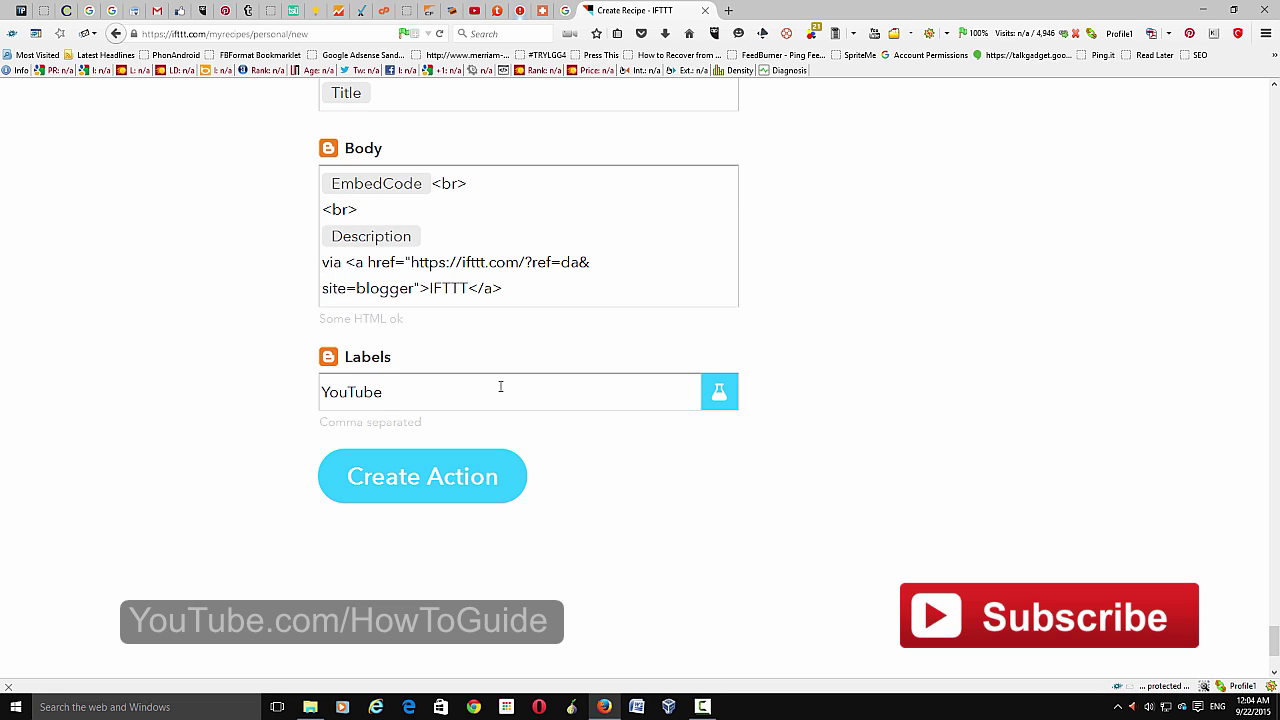
pyautogui.write(', How To')
pyautogui.scroll(-3, 201, 452)
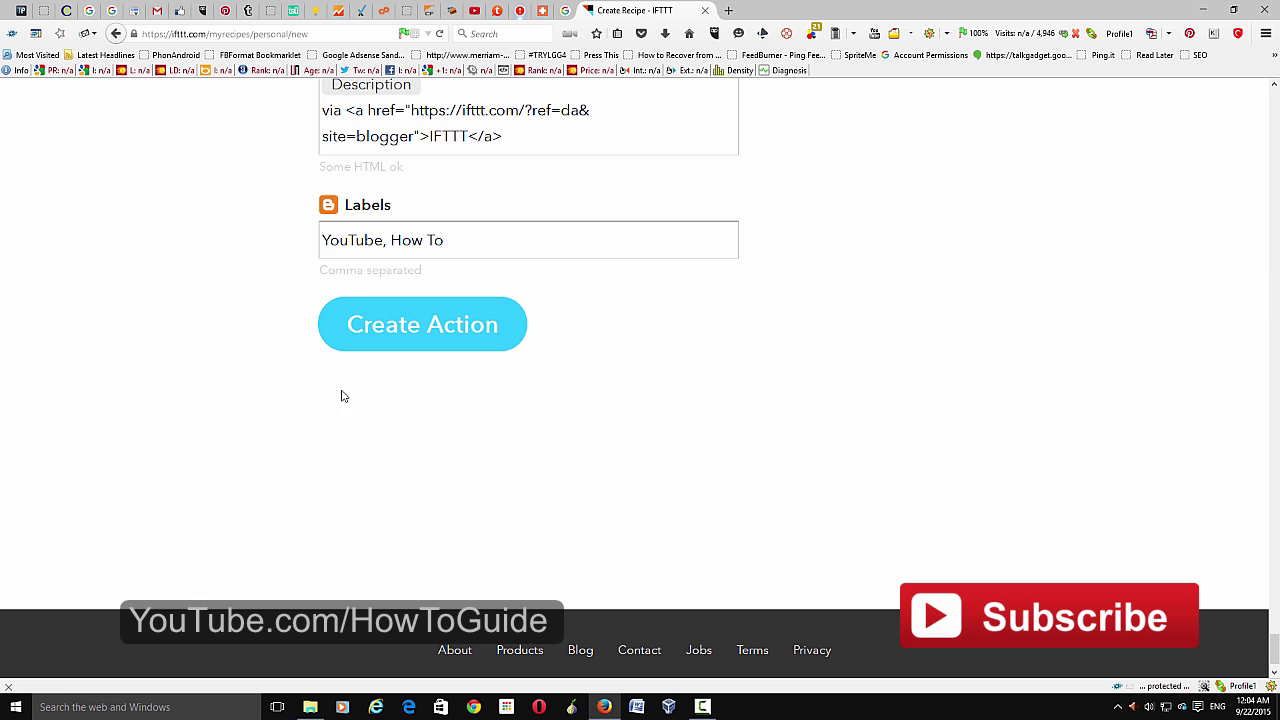
pyautogui.click(454, 336)
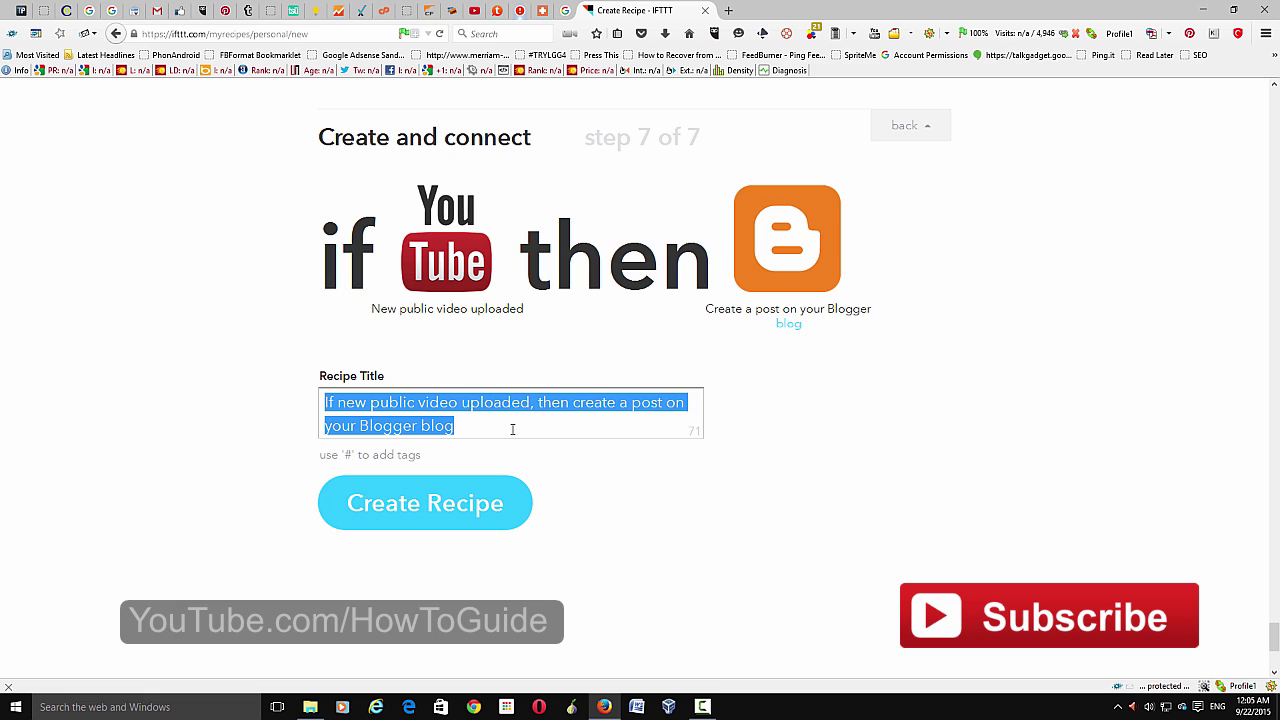
# - Append '#YouTube #Blogger' to the recipe title and create the recipe
pyautogui.click(510, 428)
pyautogui.write('#YouTube')
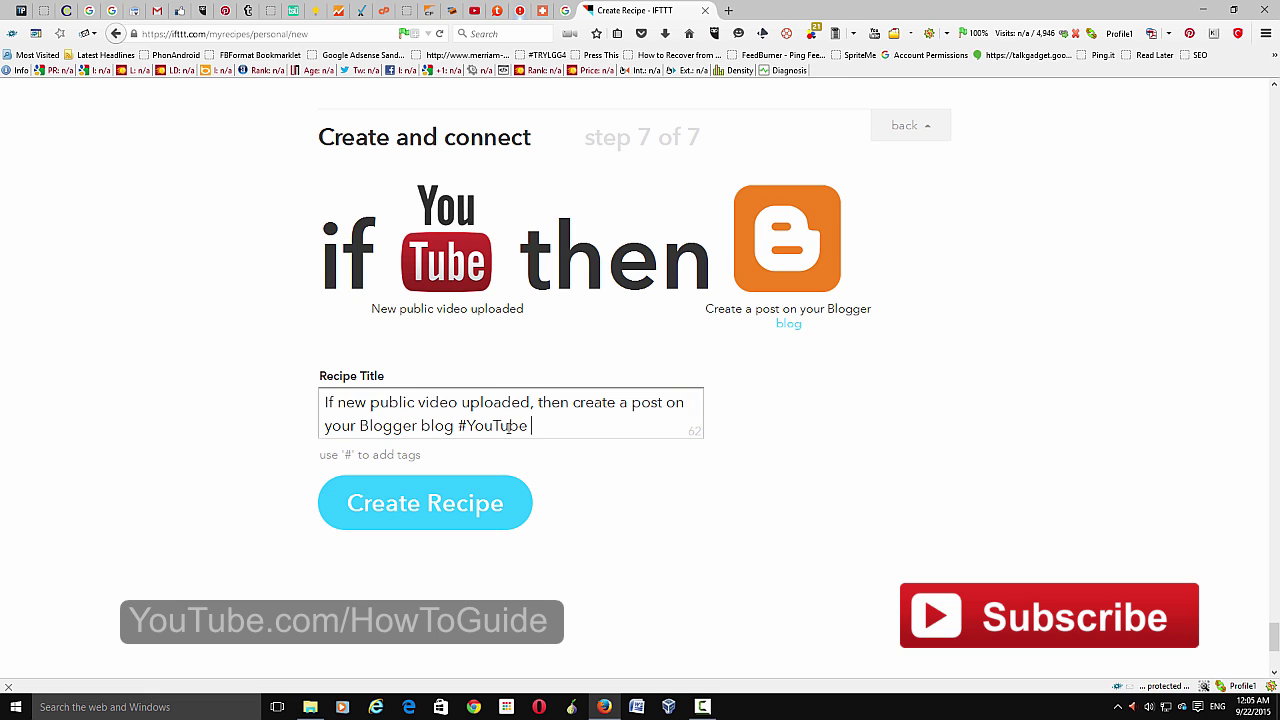
pyautogui.write(' #Blogger')
pyautogui.moveTo(454, 426); pyautogui.dragTo(84, 433)
pyautogui.click(84, 433)
pyautogui.click(629, 426)
pyautogui.scroll(-2, 451, 398)
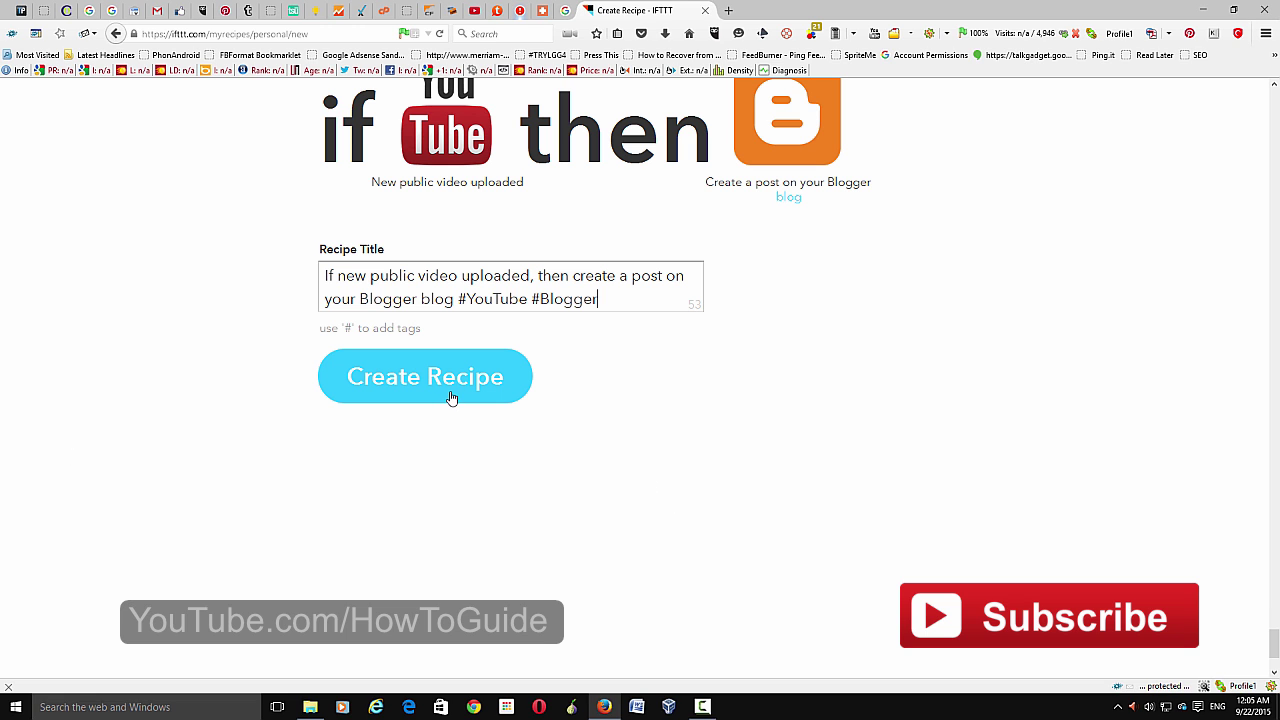
pyautogui.click(451, 398)
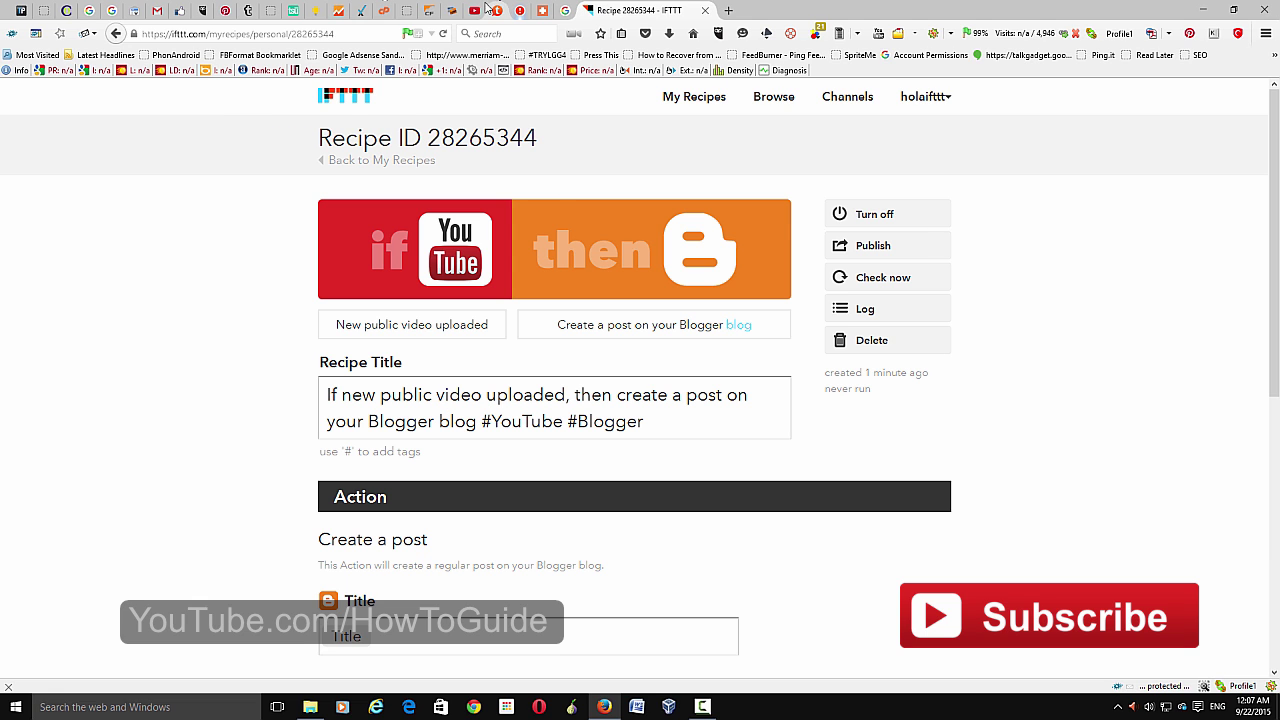
# - Upload the "How to block and unblock a Channel or User" video to YouTube and publish it as Public
pyautogui.click(480, 11)
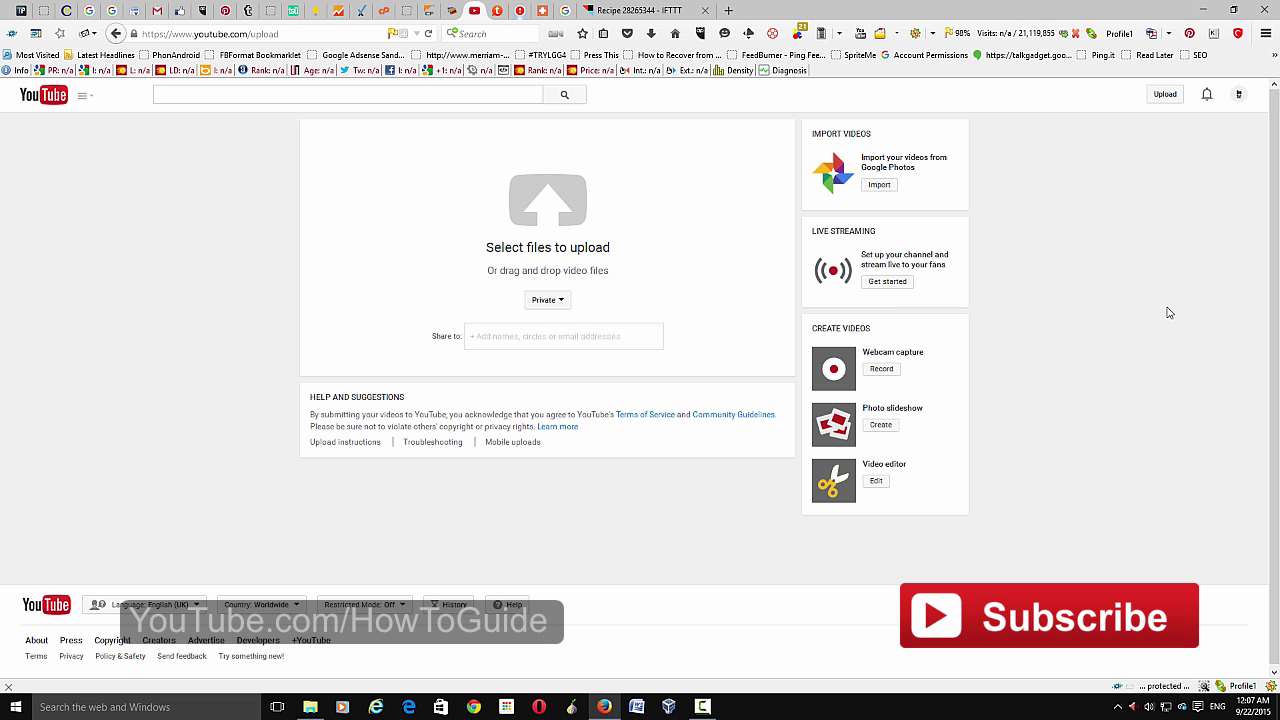
pyautogui.click(547, 200)
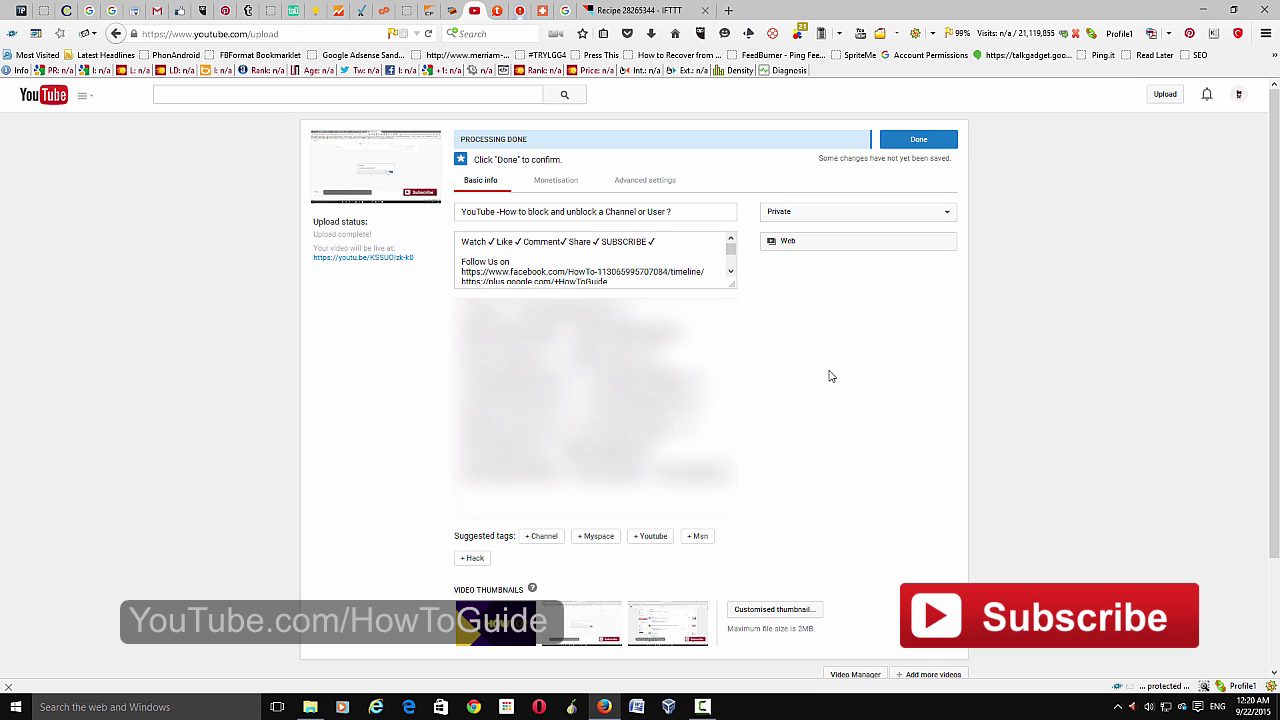
pyautogui.click(932, 216)
pyautogui.click(810, 230)
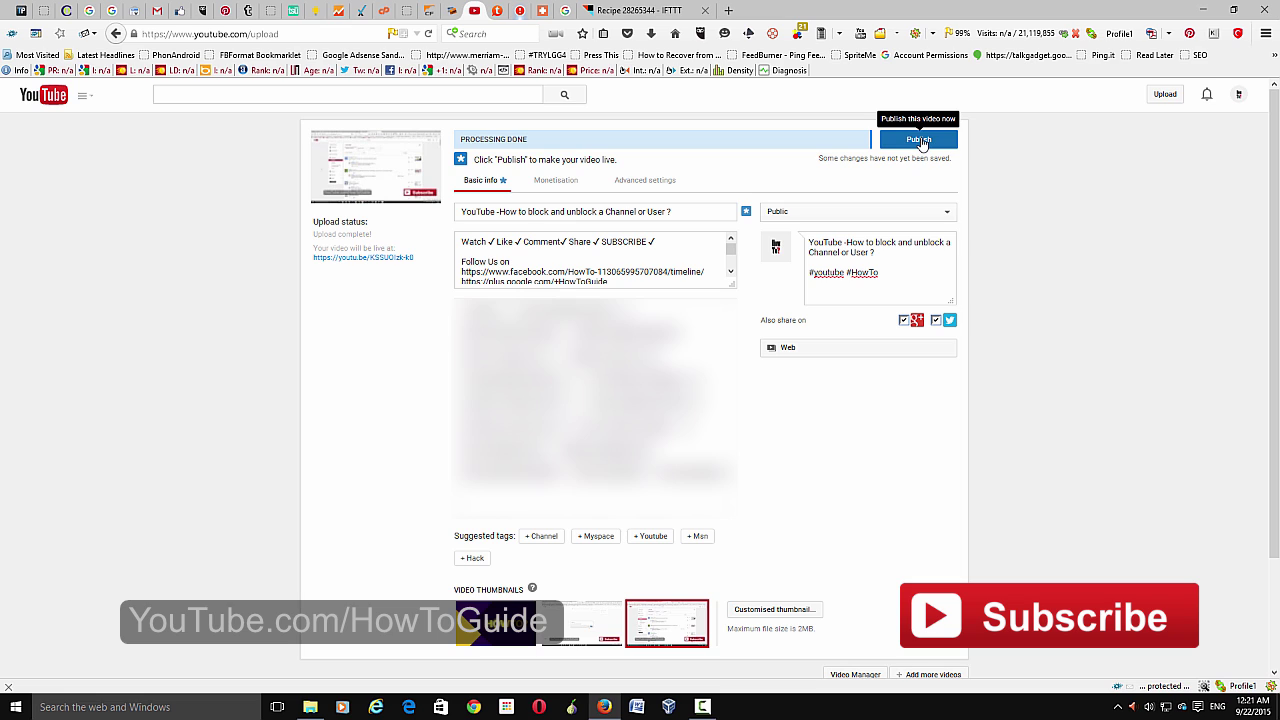
pyautogui.click(920, 141)
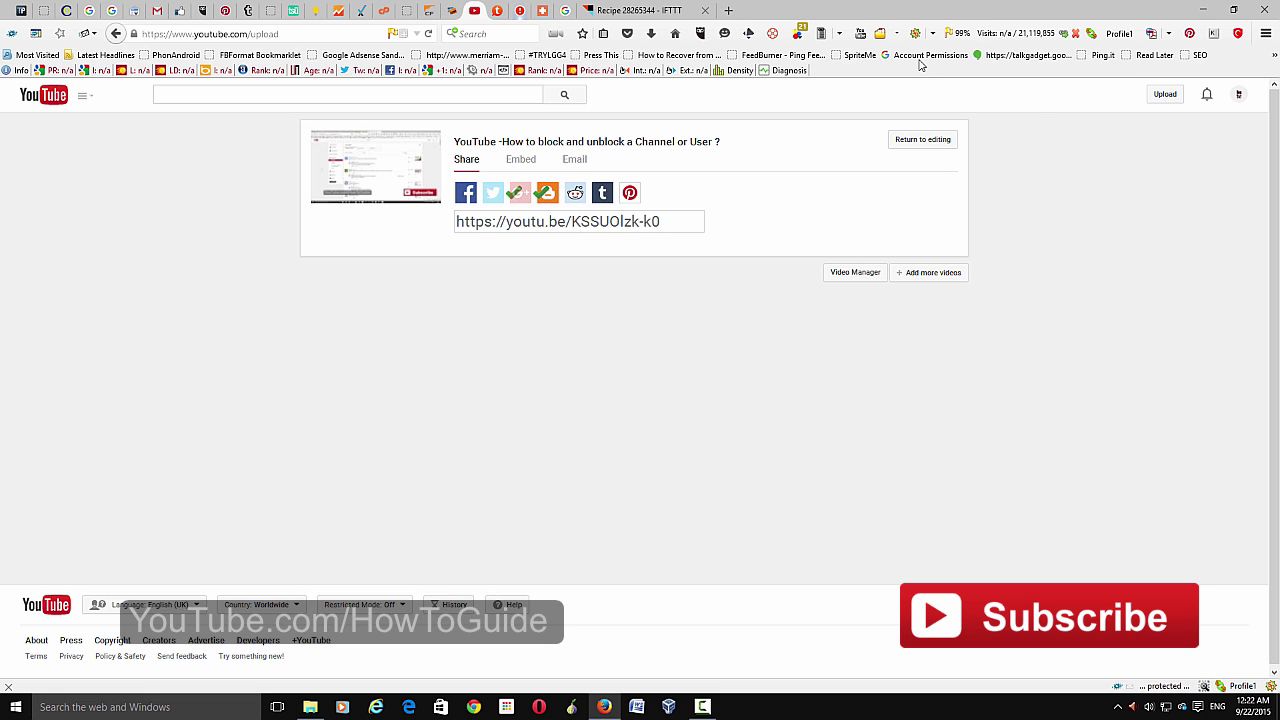
# - In a new tab, open the HowTo? blog's Posts list in Blogger to find the auto-created video post
pyautogui.hotkey('ctrl', 't')
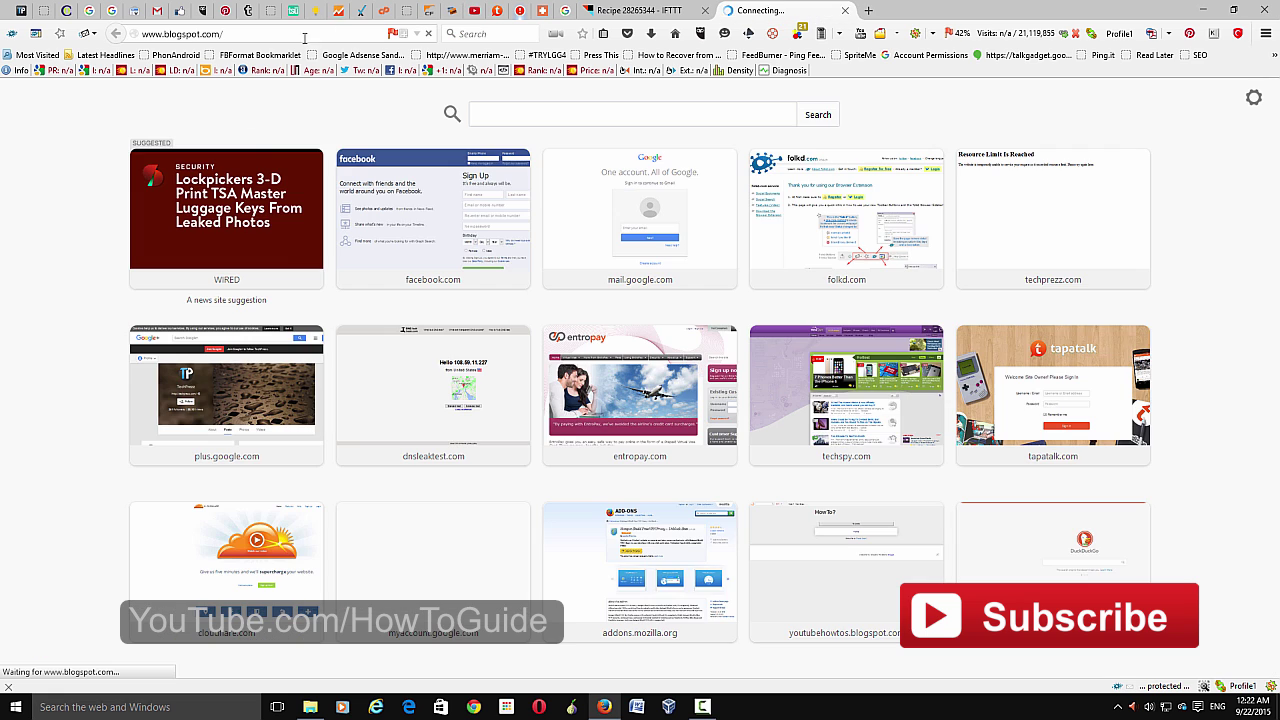
pyautogui.click(204, 244)
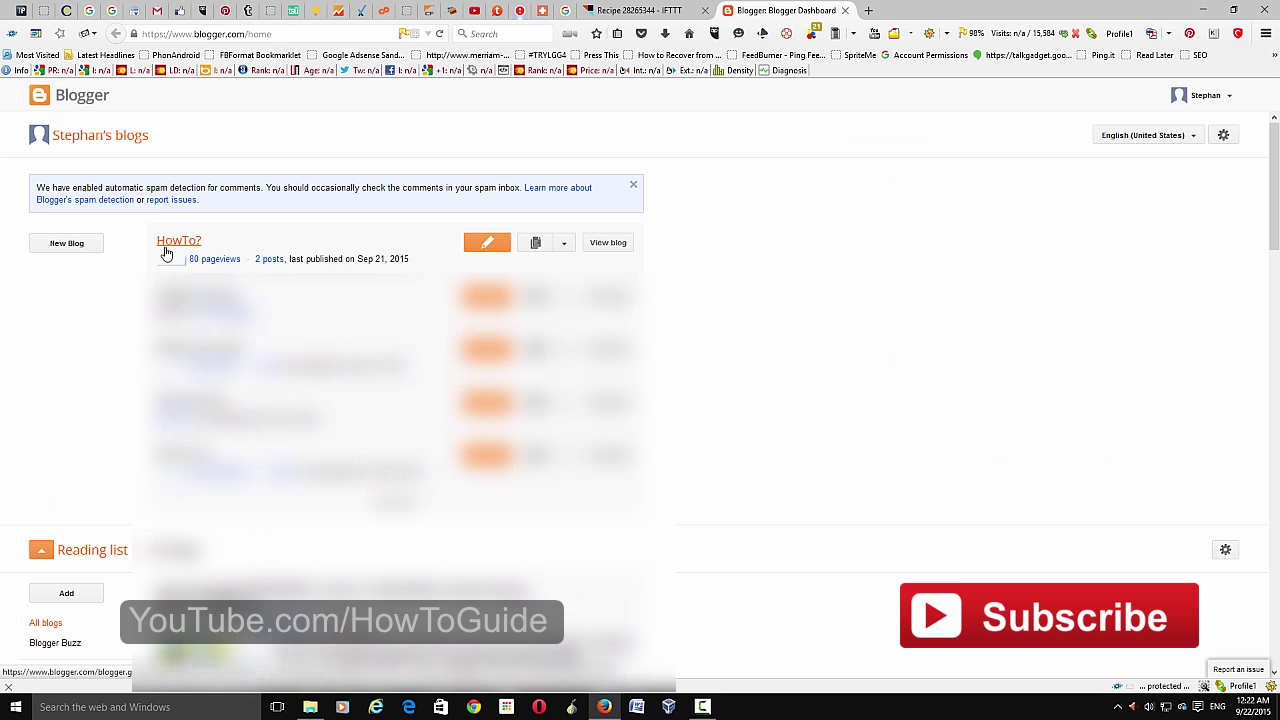
pyautogui.click(182, 243)
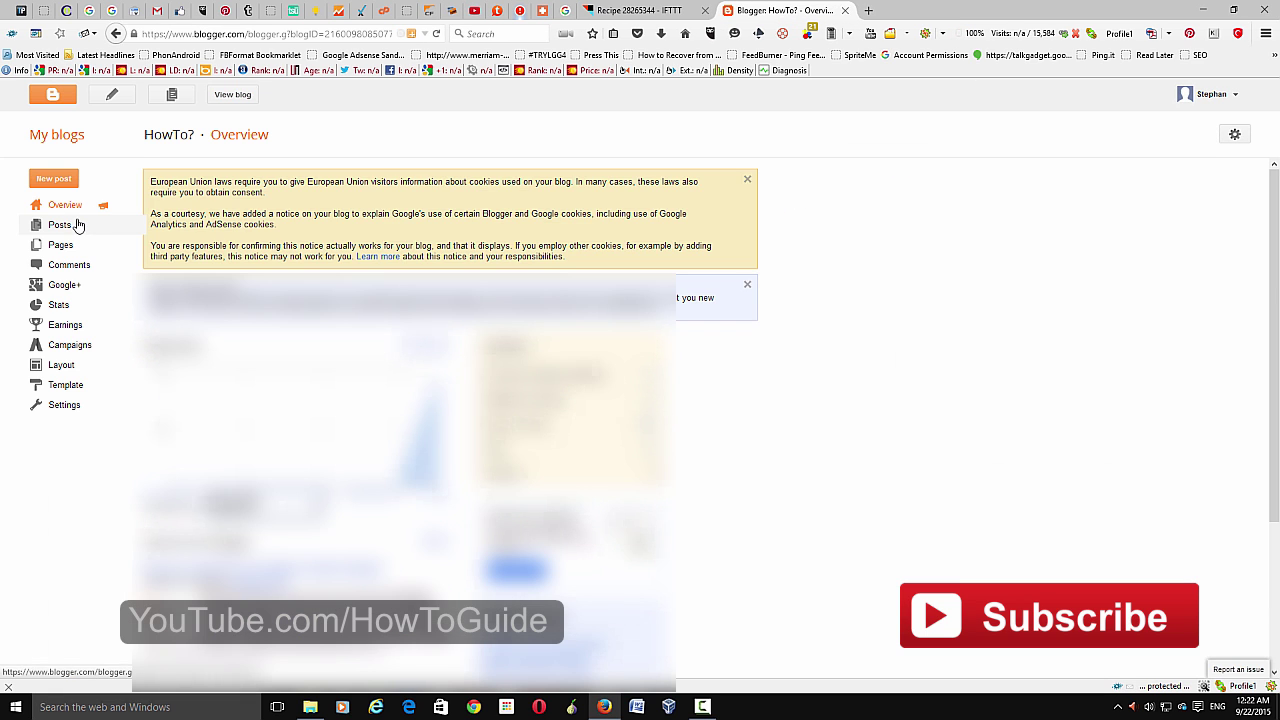
pyautogui.click(68, 226)
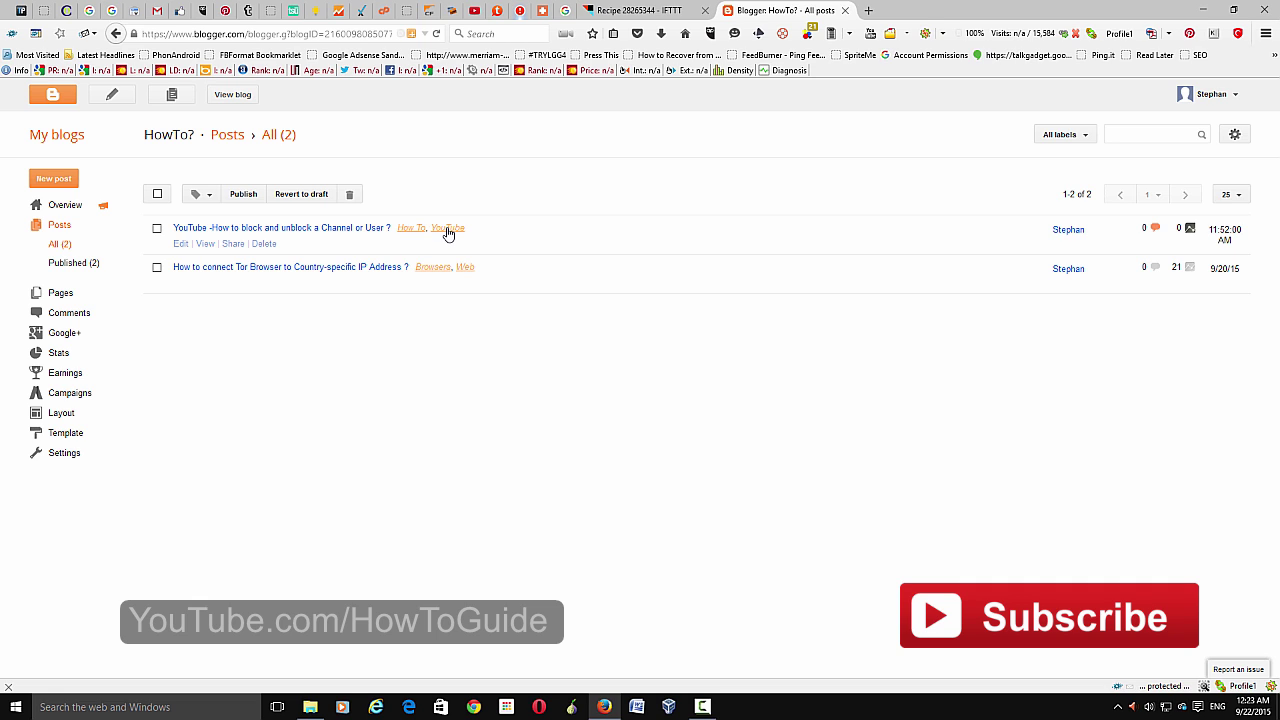
# - View the block-and-unblock video post in a new tab, checking its embedded video, description and labels
pyautogui.rightClick(205, 246)
pyautogui.click(245, 254)
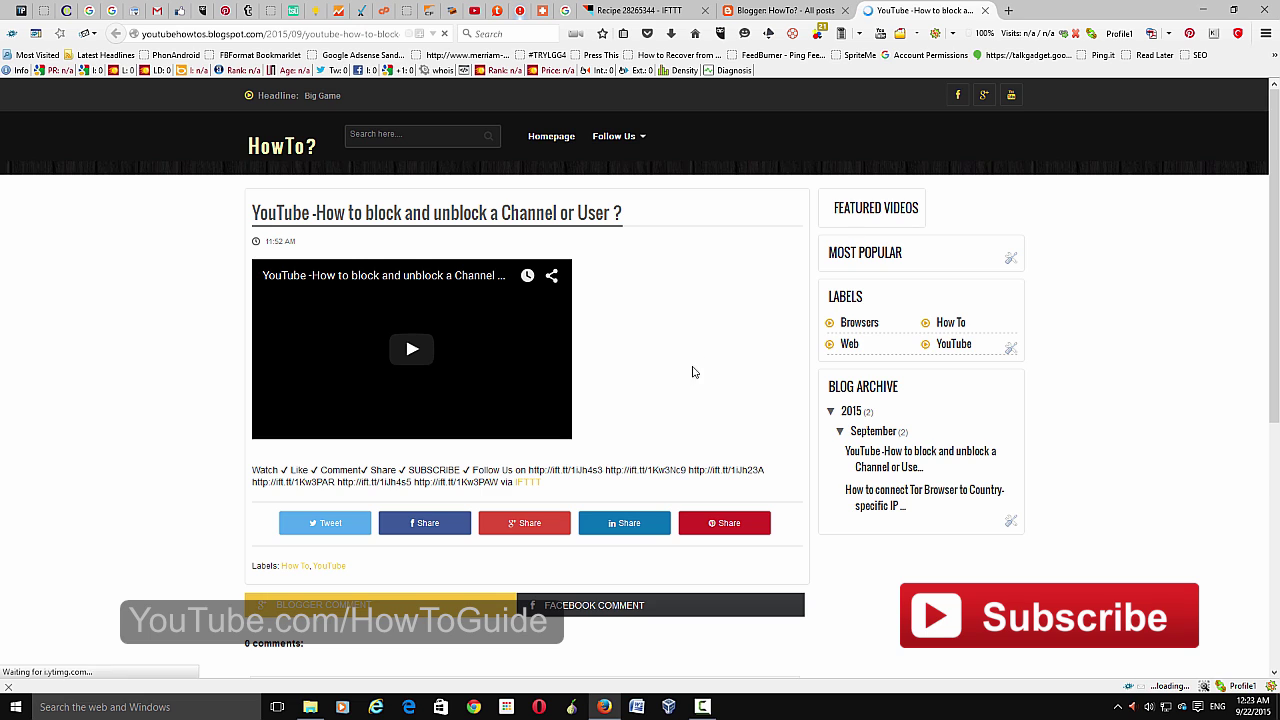
pyautogui.scroll(-2, 691, 371)
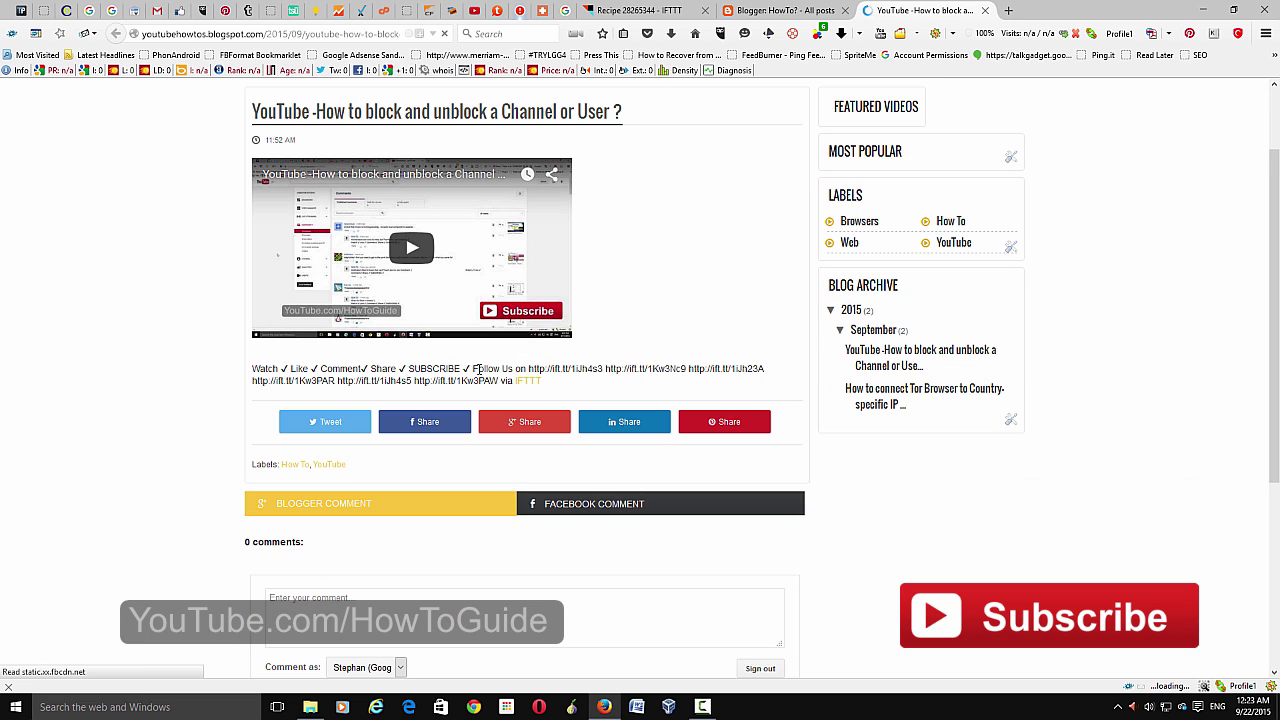
pyautogui.scroll(2, 1137, 439)
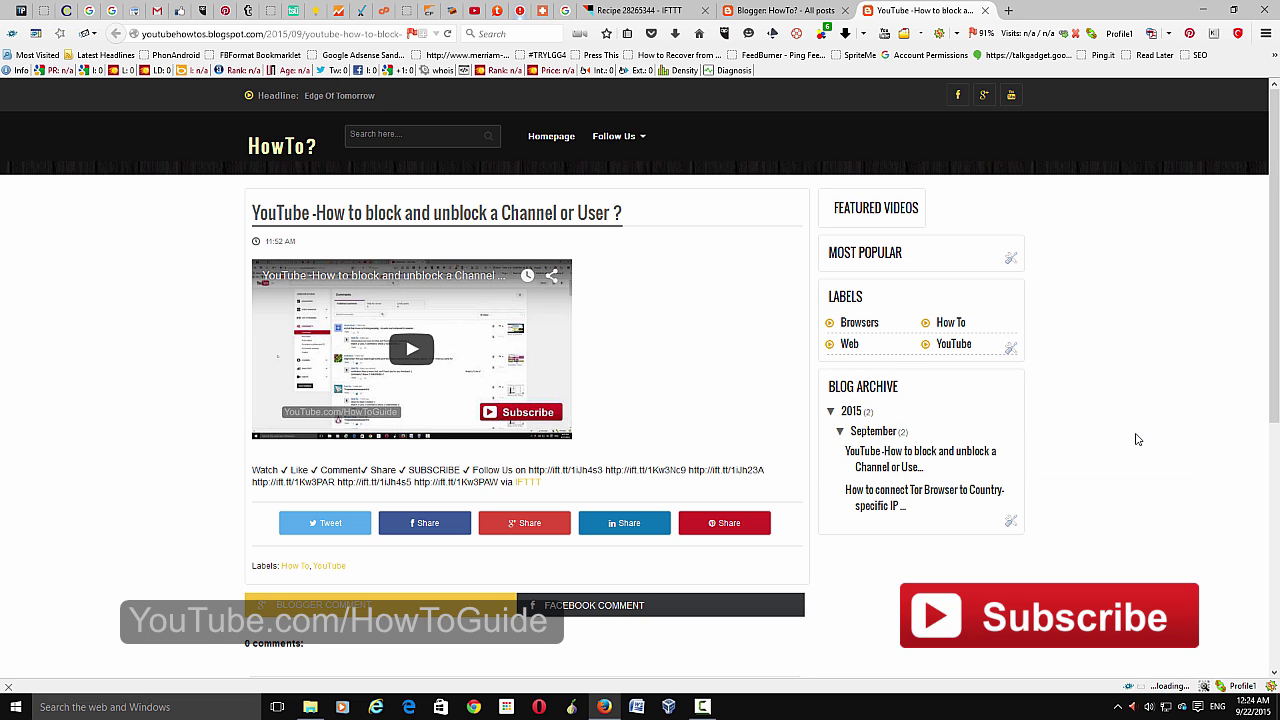